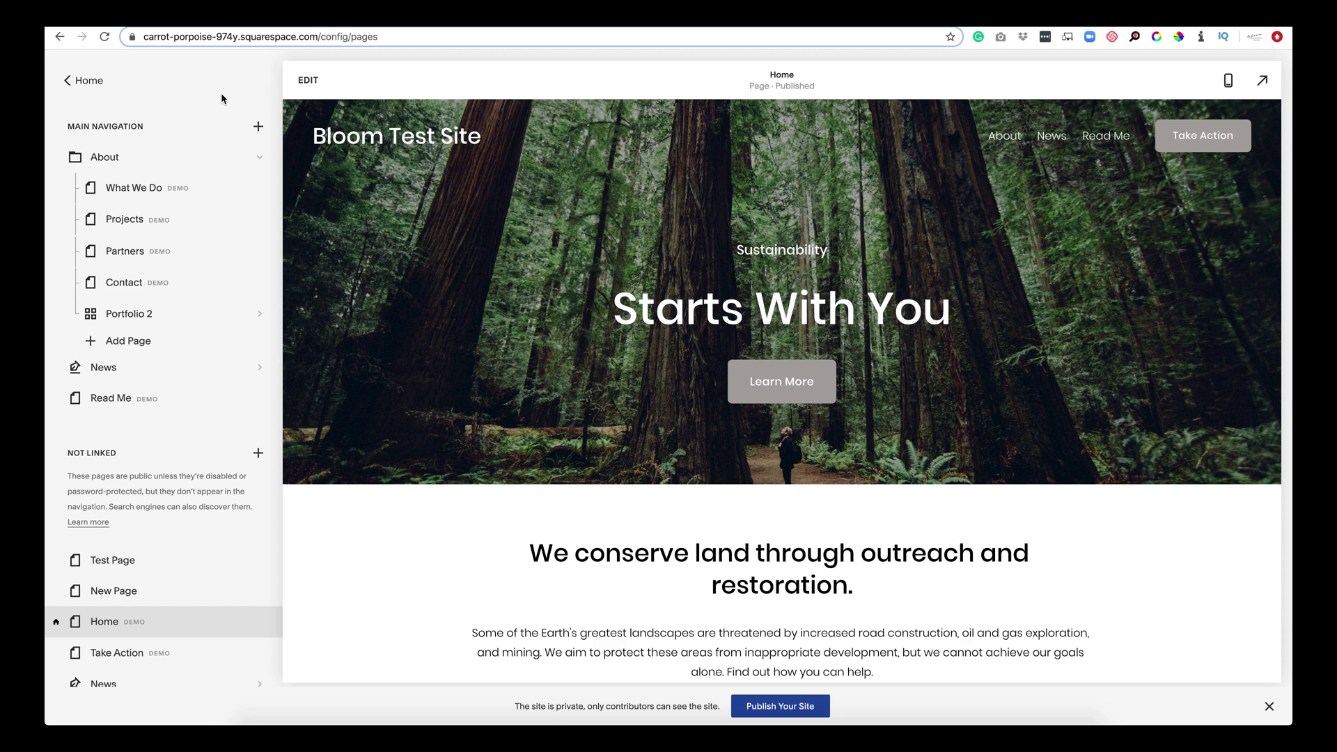
Add a page from the Services 1 layout named 'Icon Test Page' and open it for editing
click(256, 131)
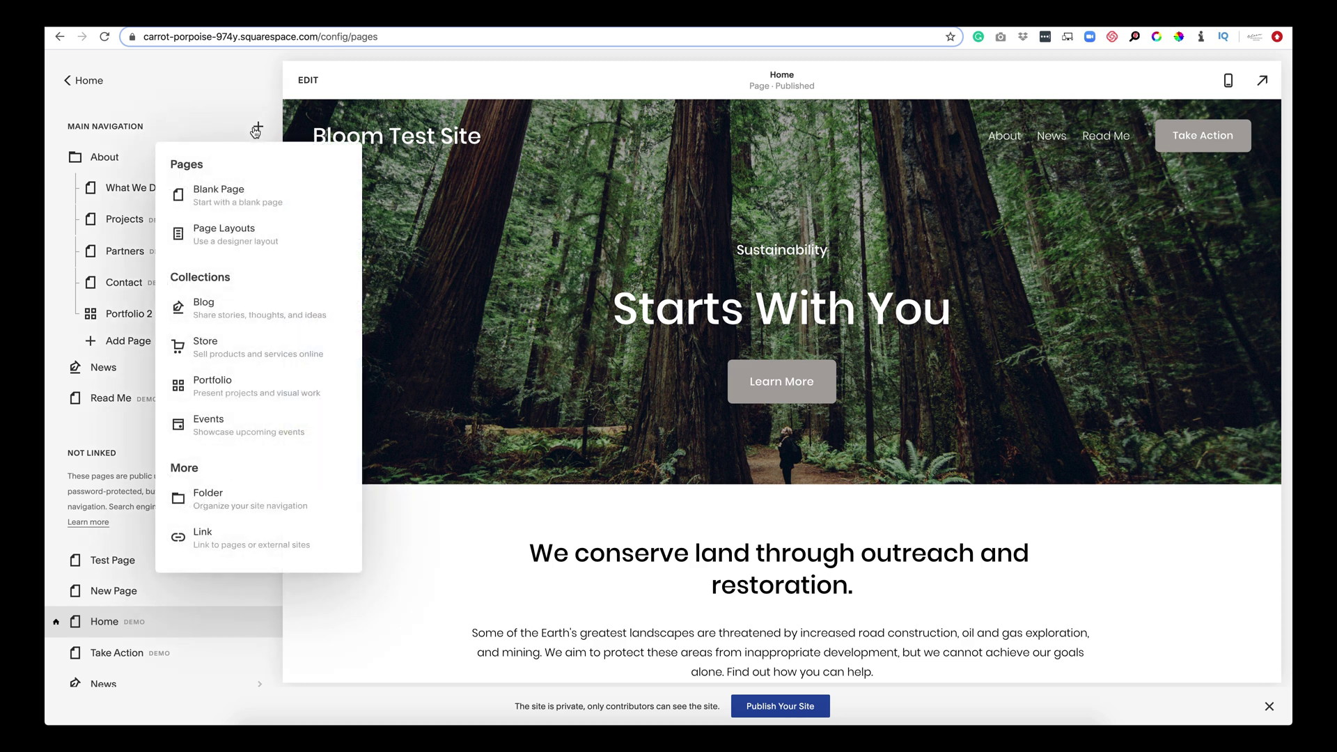
click(230, 232)
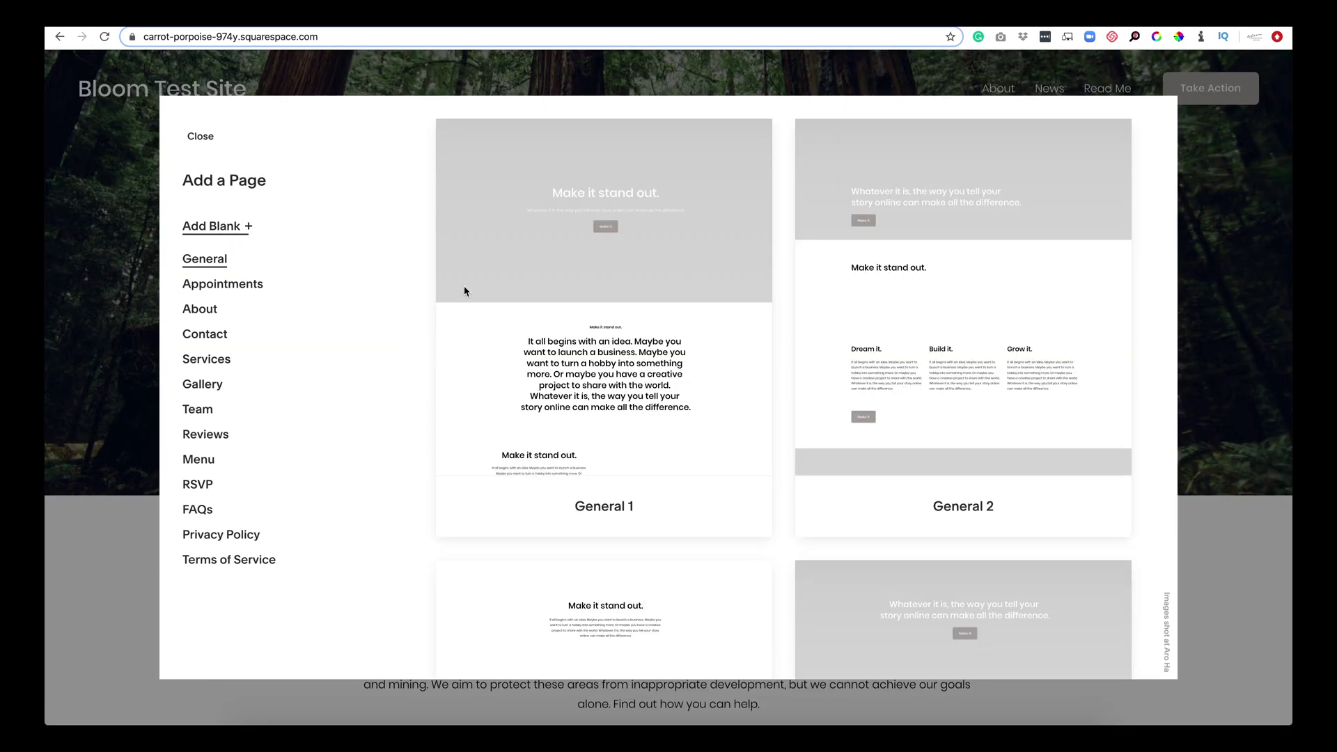
click(211, 353)
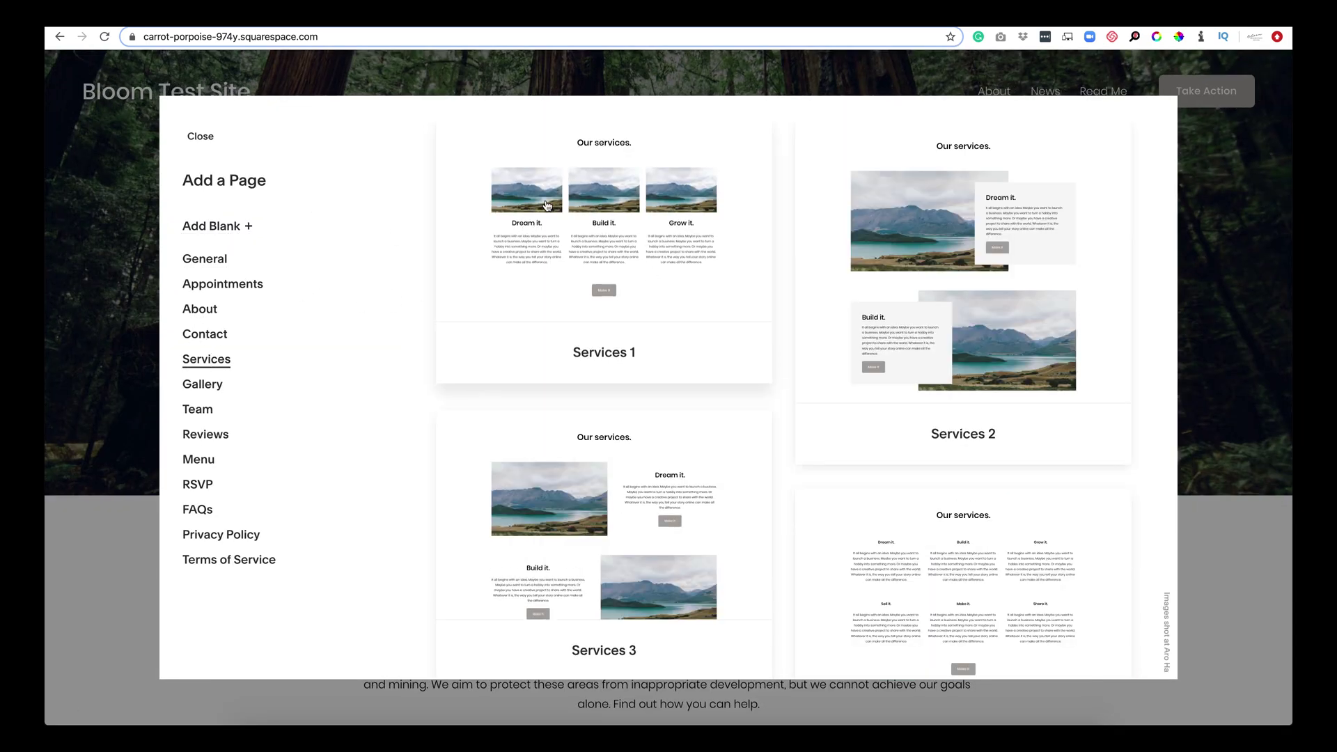
click(630, 222)
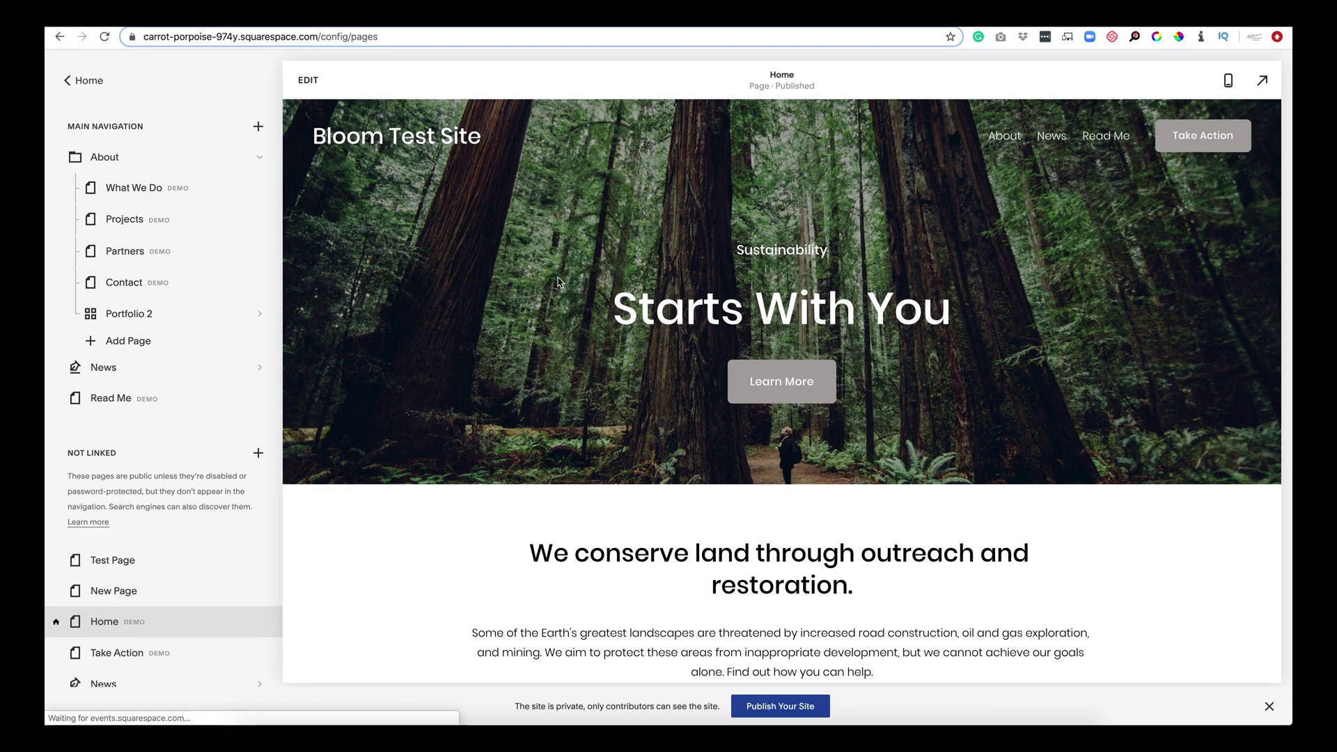
text(Icon)
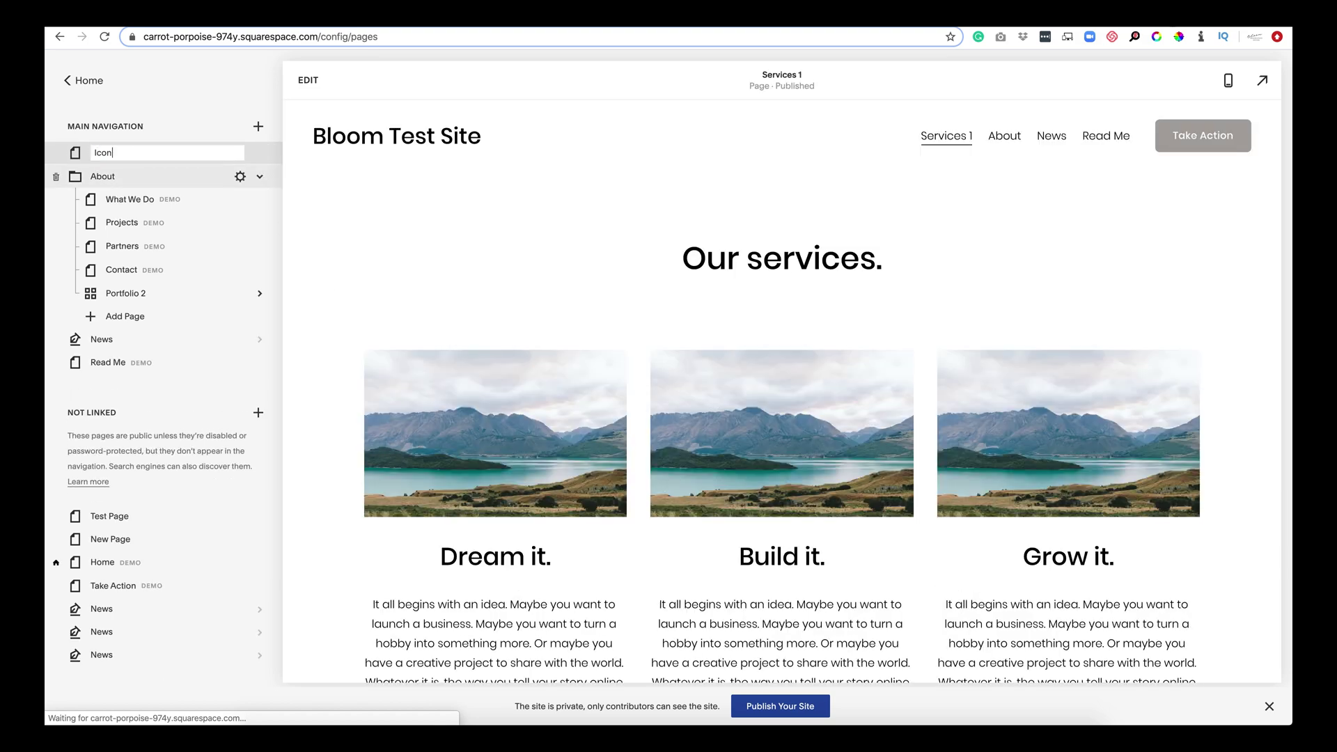
text( Test Page)
key(Return)
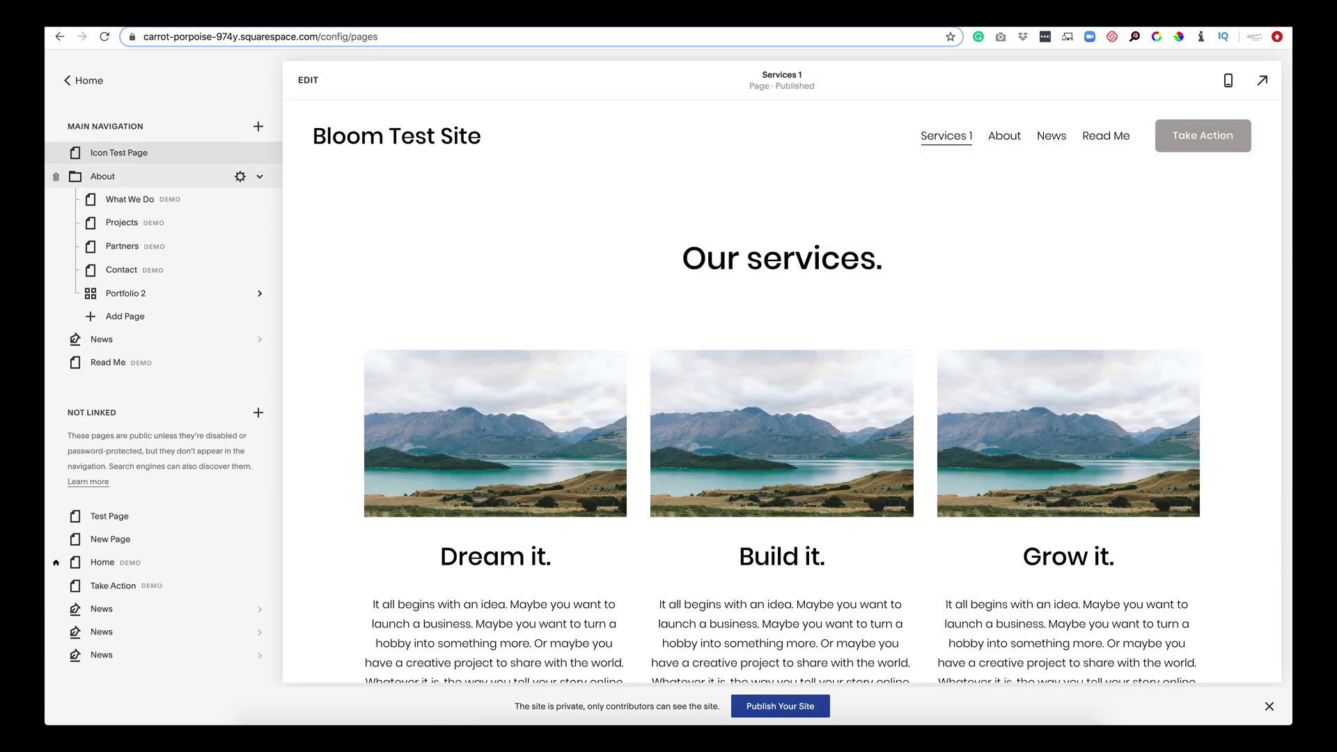
click(306, 82)
Scroll down the Icon Test Page to the services images
scroll(382, 333, down, 2)
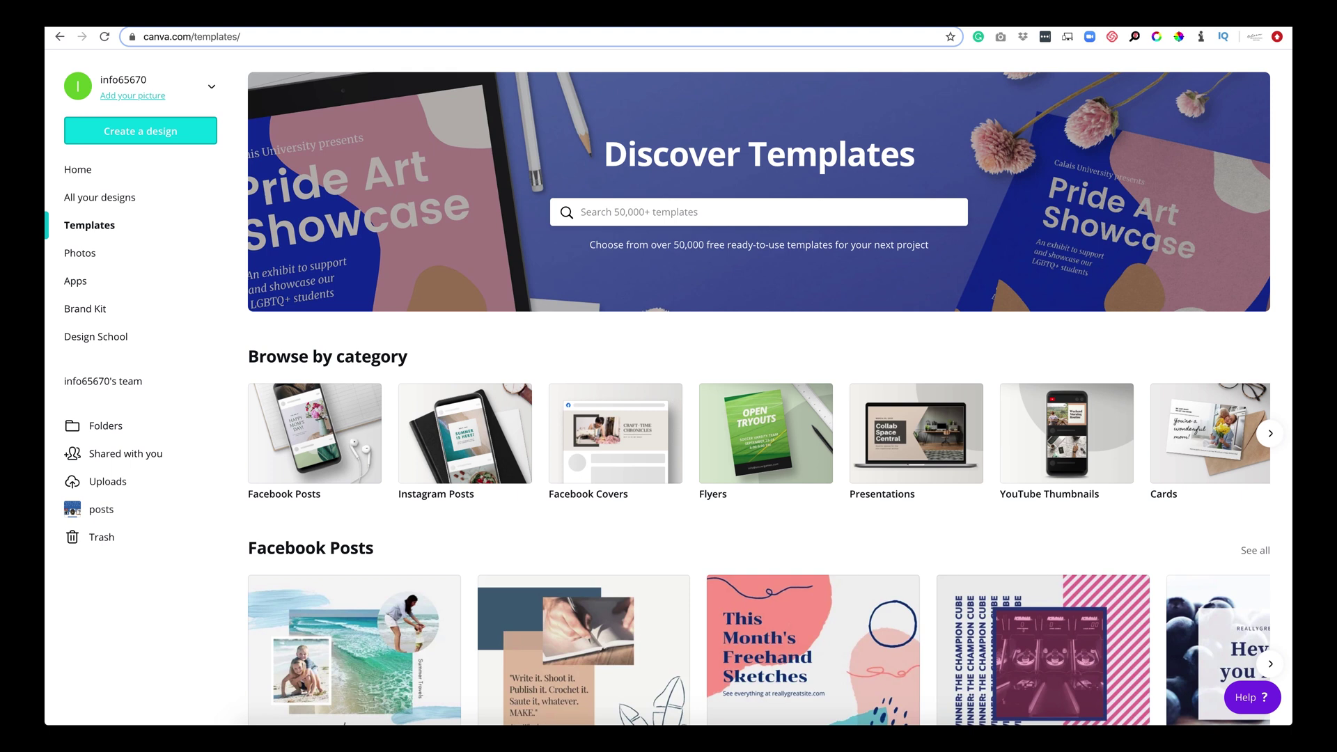
Create a custom-size Canva design, replacing the default 200 px with width 150 and height 150
click(135, 134)
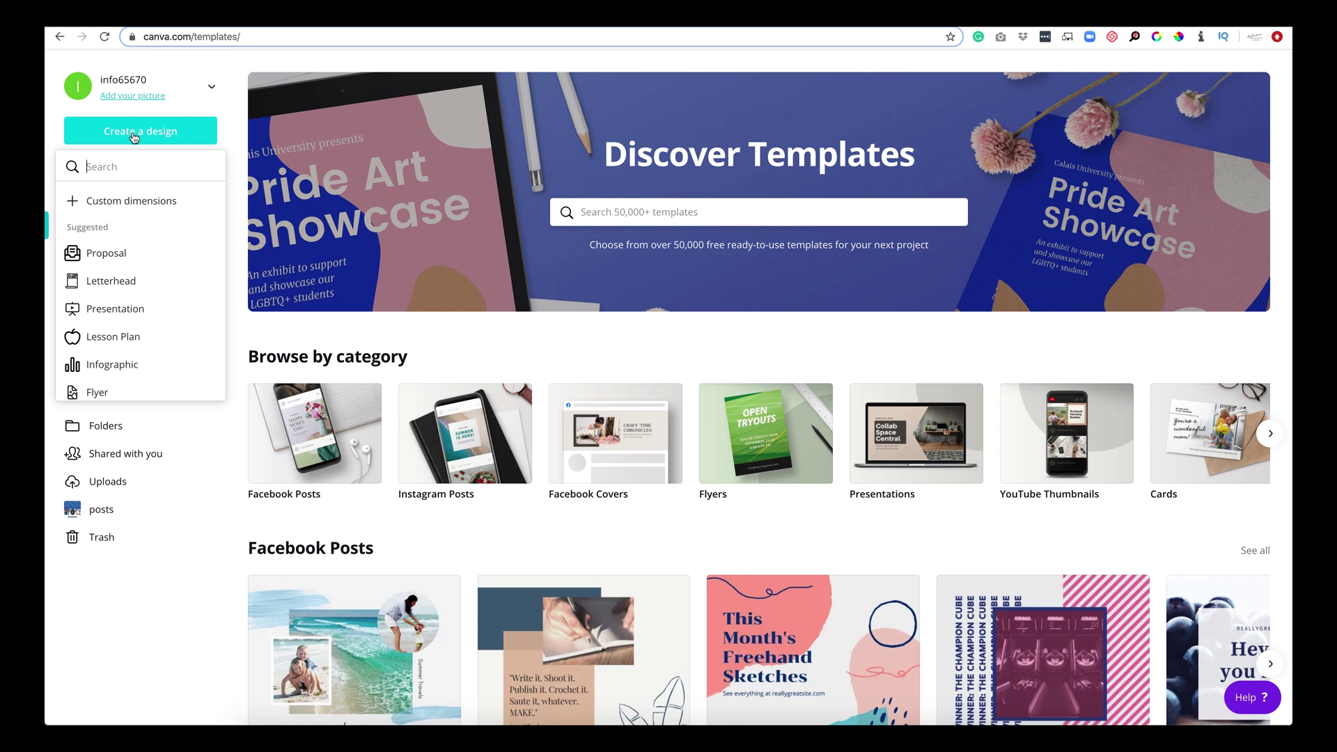
click(139, 202)
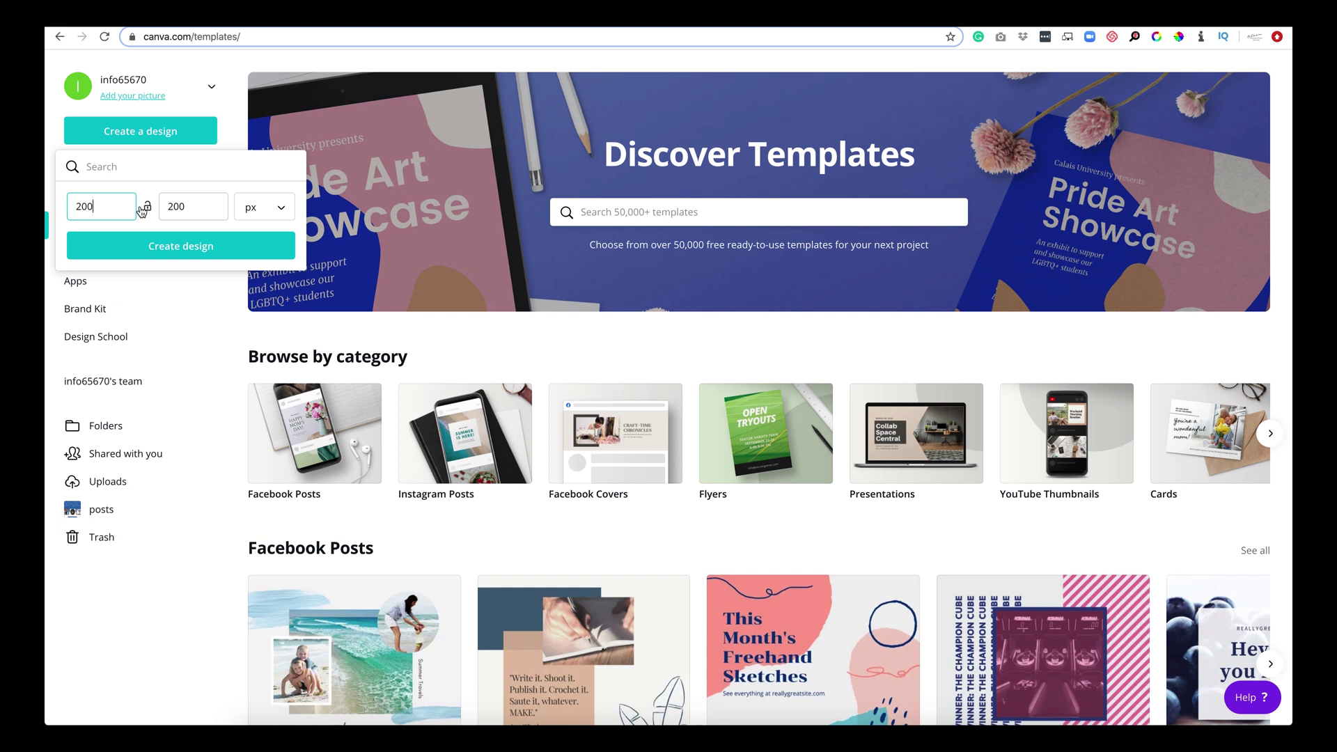
click(73, 205)
key(ctrl+a)
text(150)
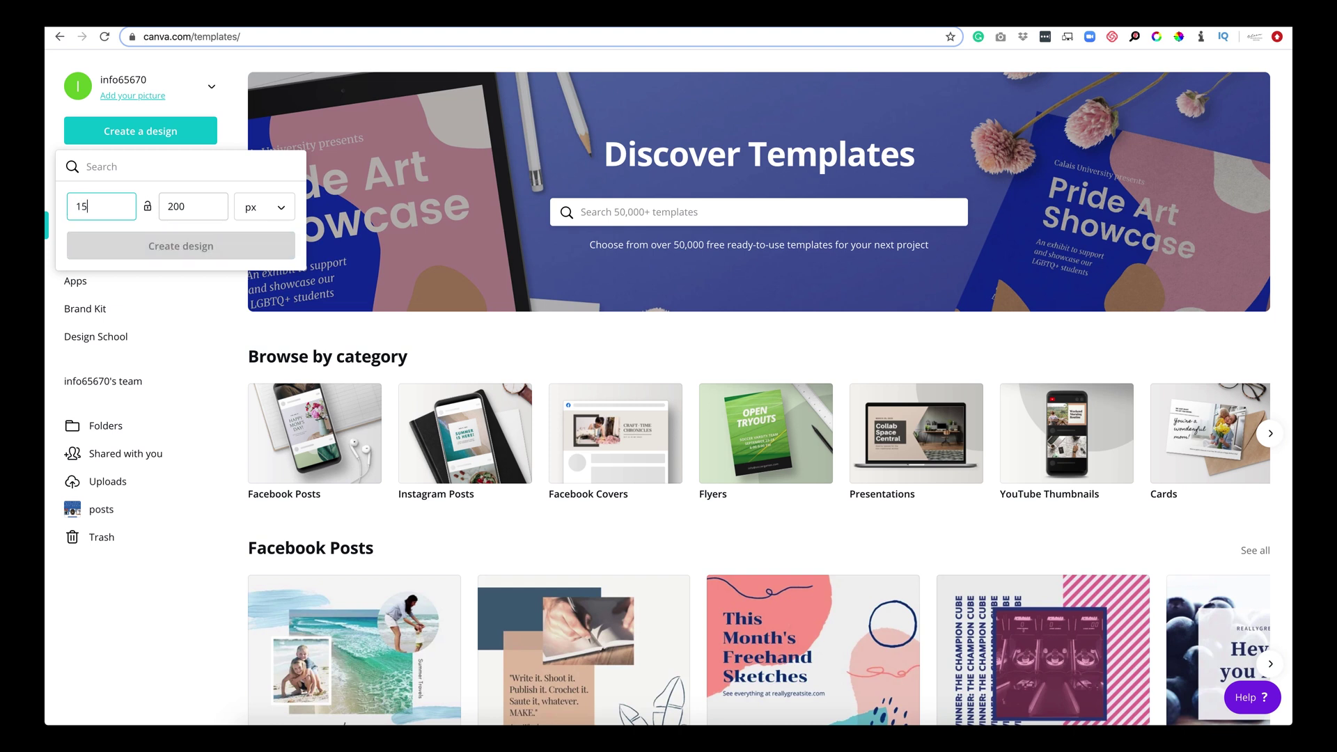
click(170, 206)
key(ctrl+a)
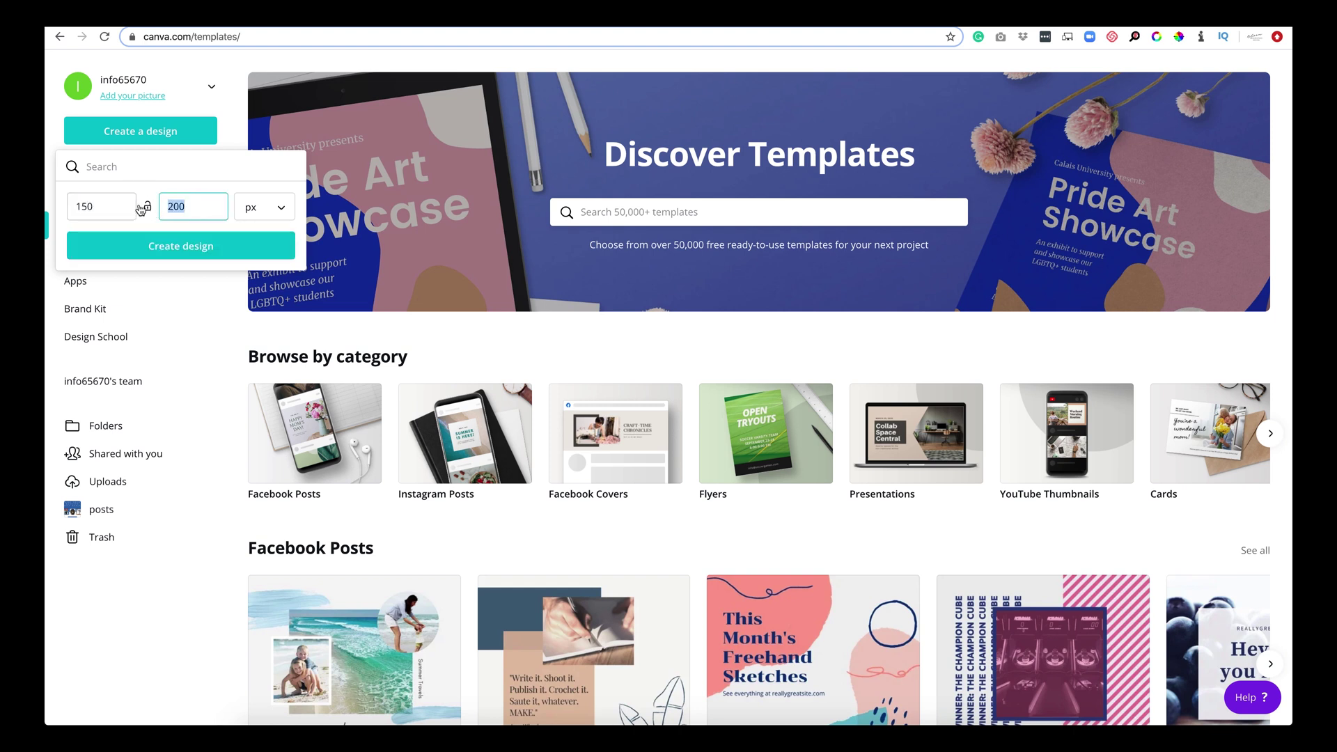
text(150)
click(171, 254)
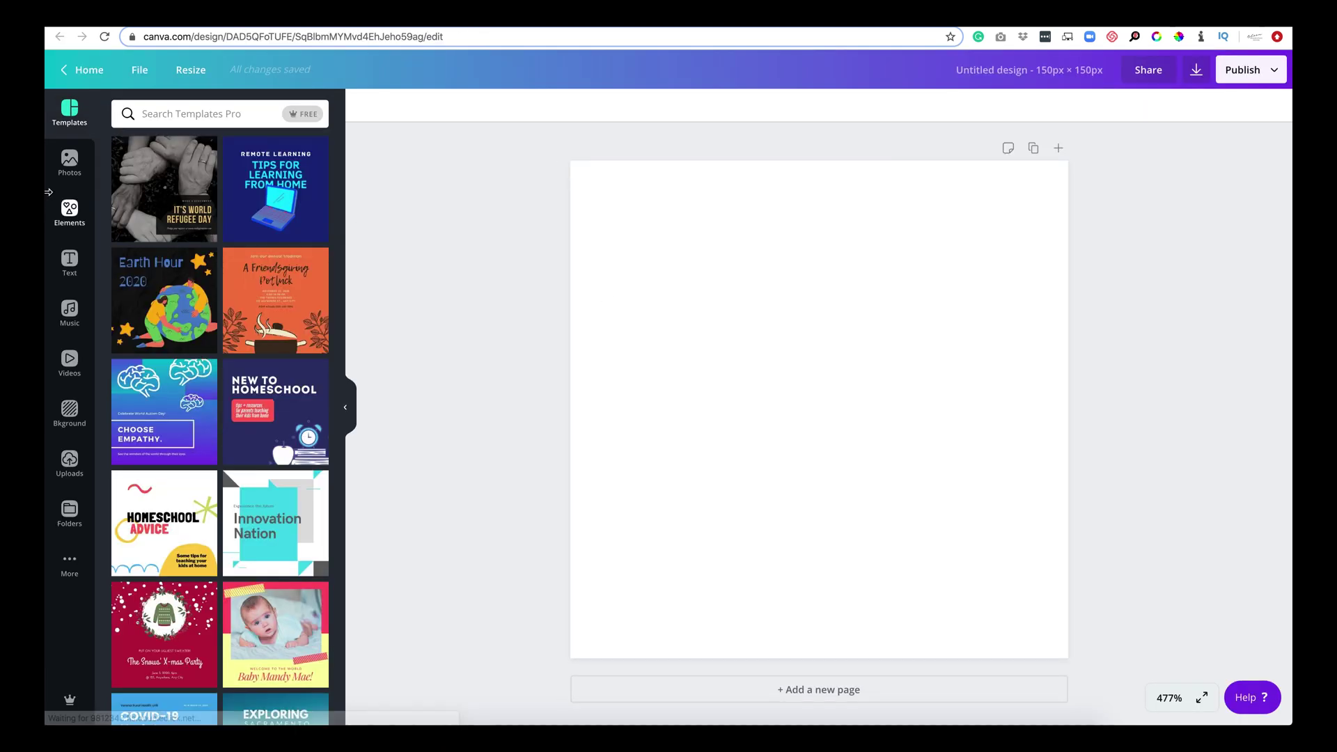
Add the seated doctor from the Coronavirus elements and enlarge it to fill the square
click(70, 213)
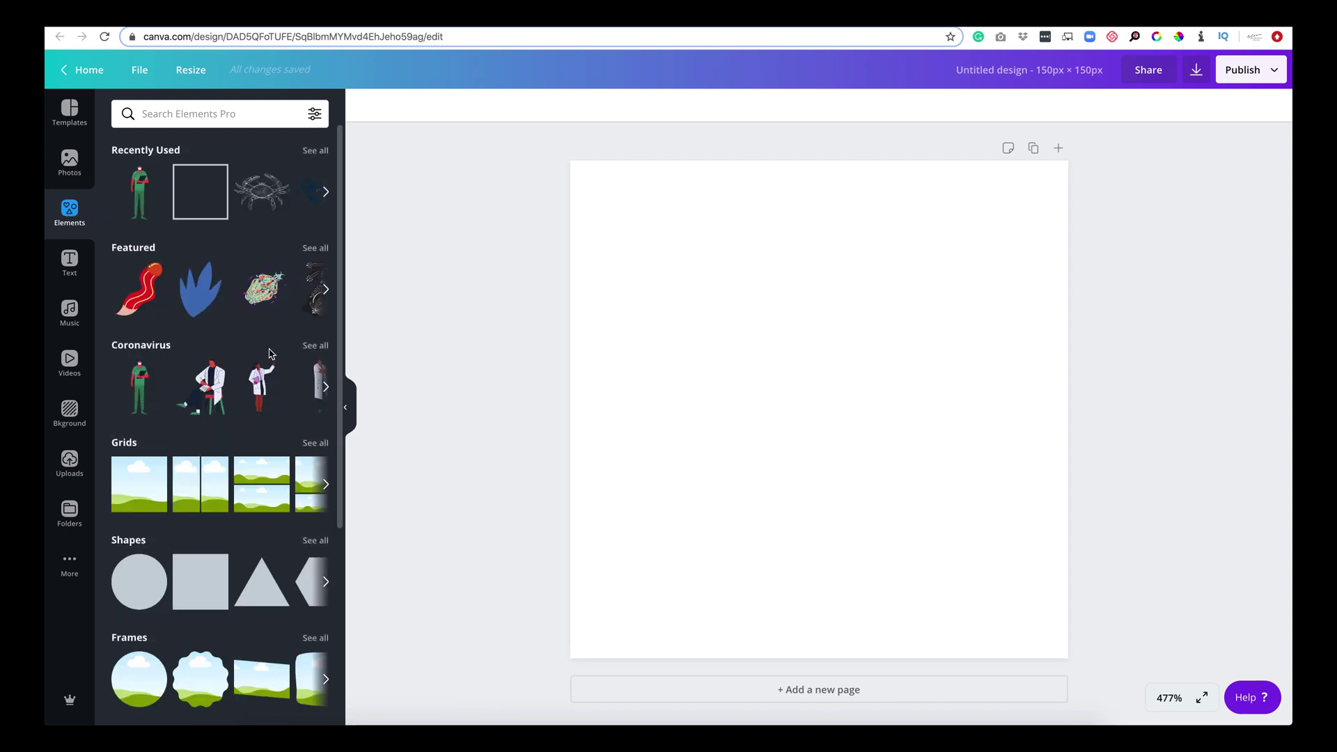
click(311, 350)
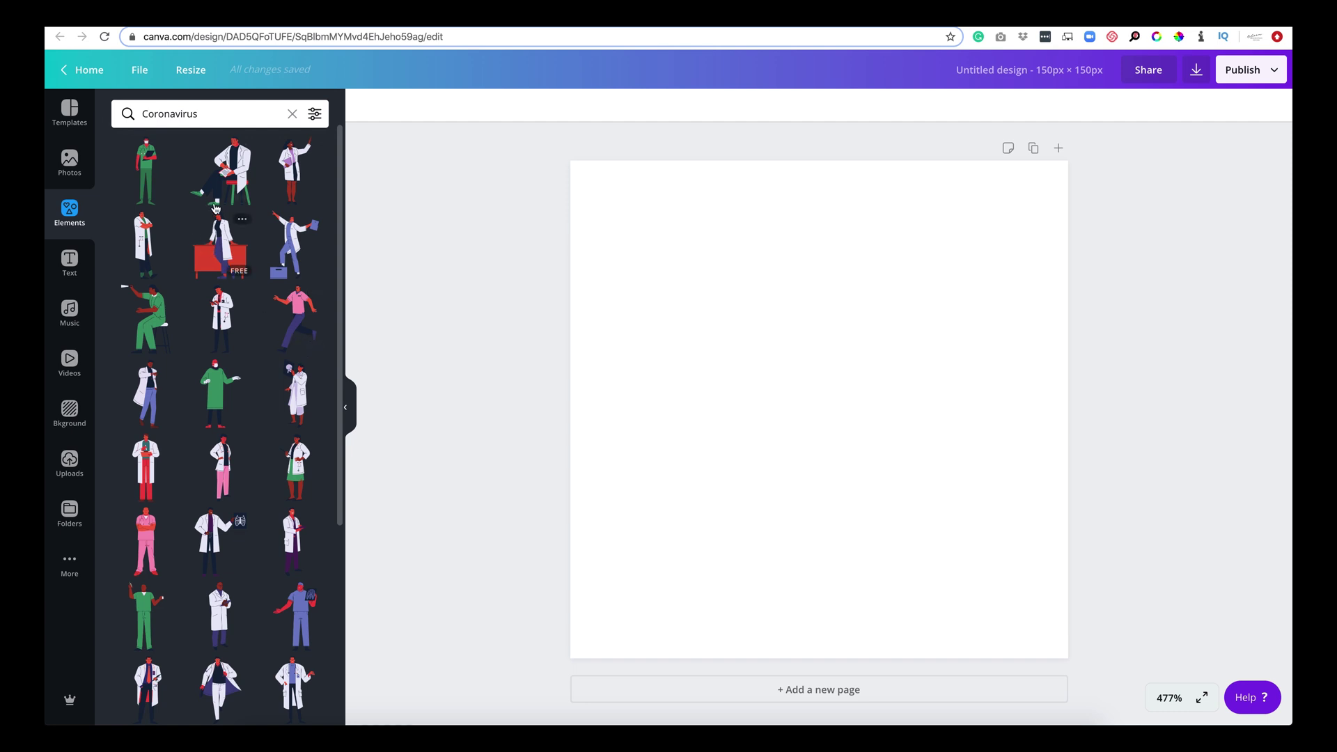
click(230, 177)
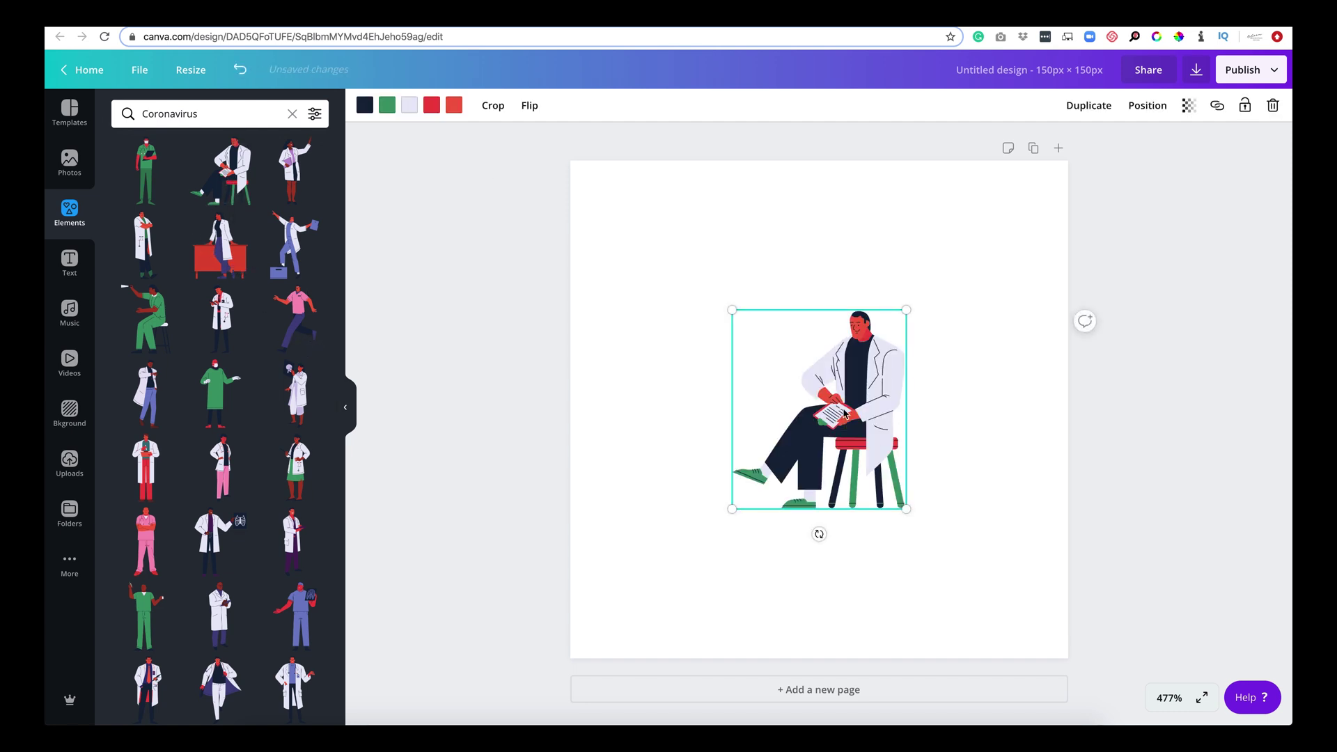
drag(853, 410, 697, 279)
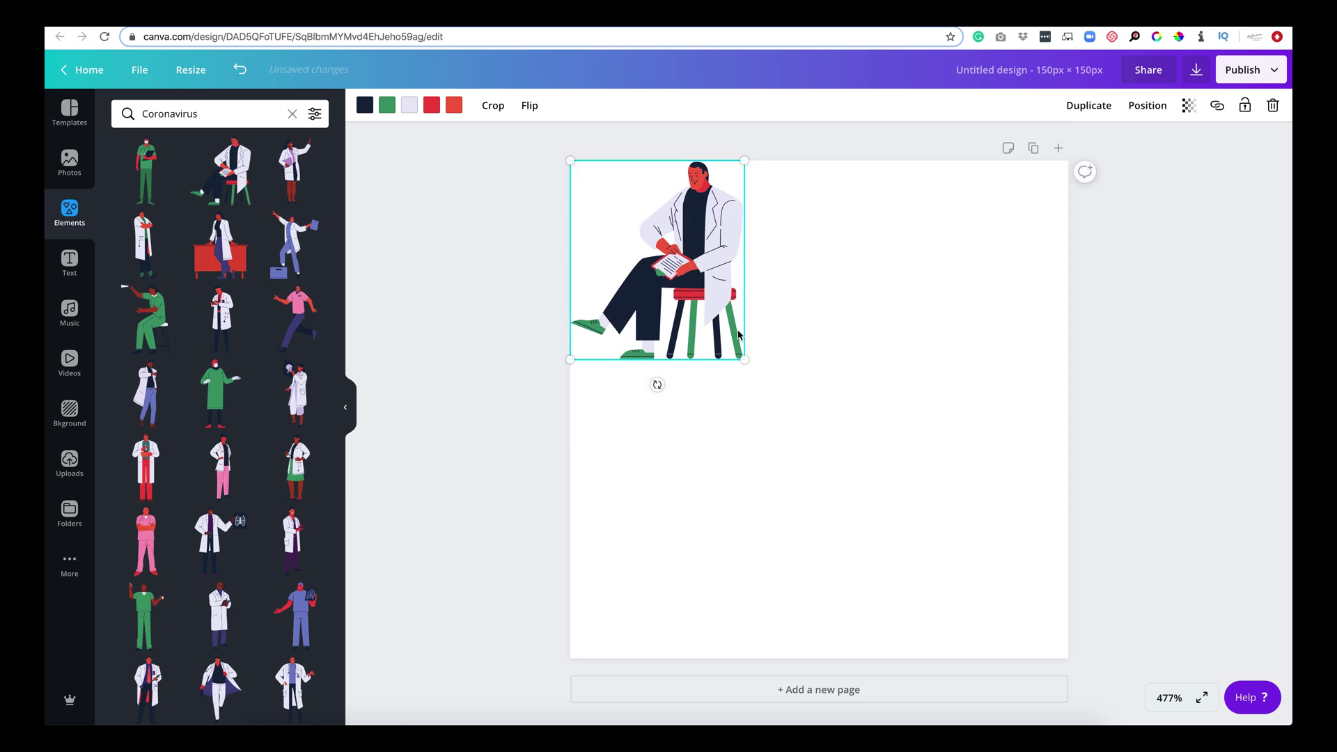
drag(739, 358, 1026, 612)
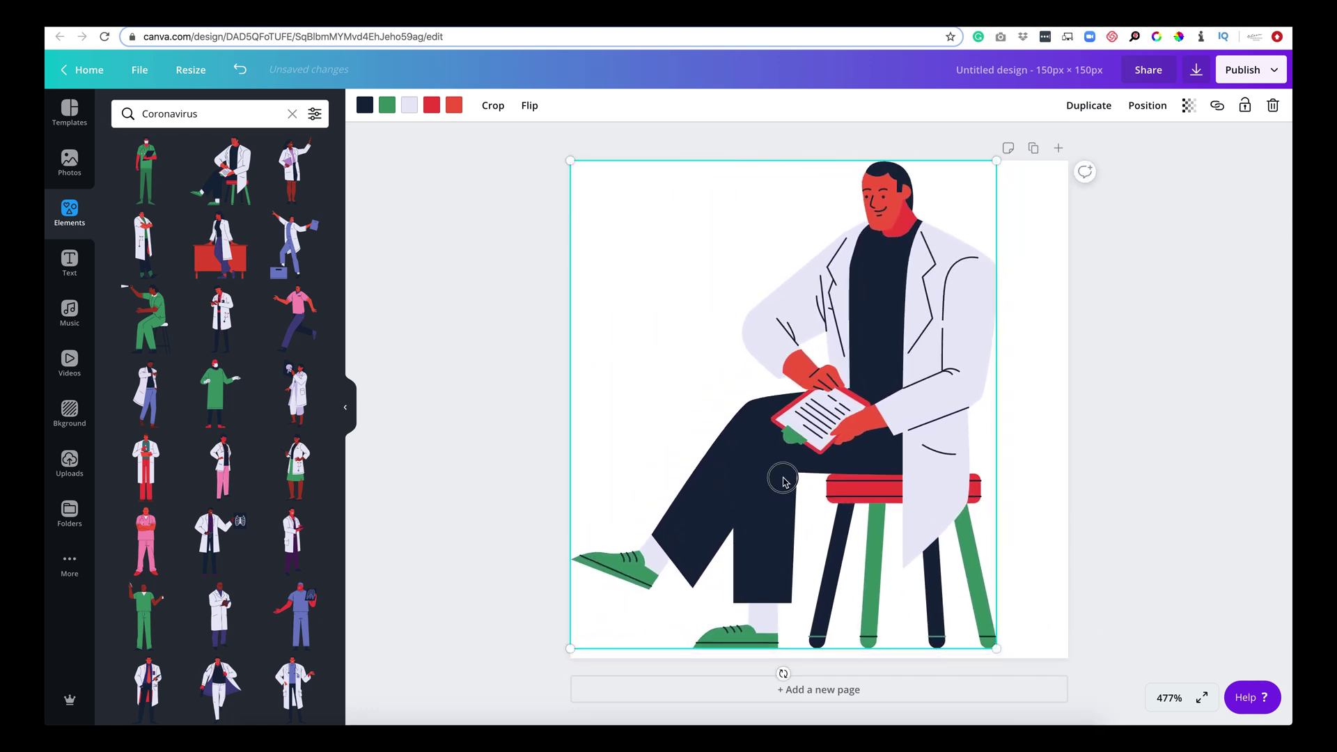
mouse_move(782, 478)
mouse_down()
mouse_move(799, 475)
mouse_move(800, 487)
mouse_up()
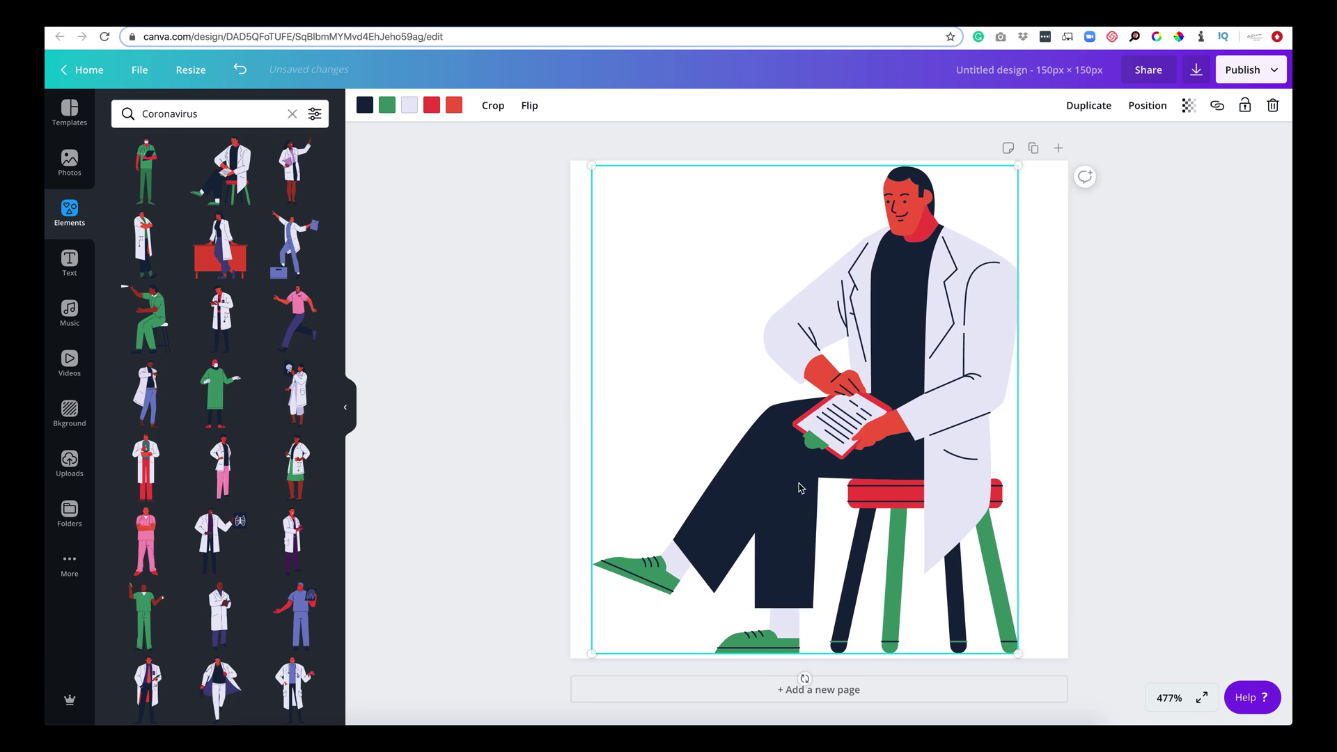
click(1037, 414)
Rename the design to 'Icon' and download it as a PNG with transparent background
click(1038, 78)
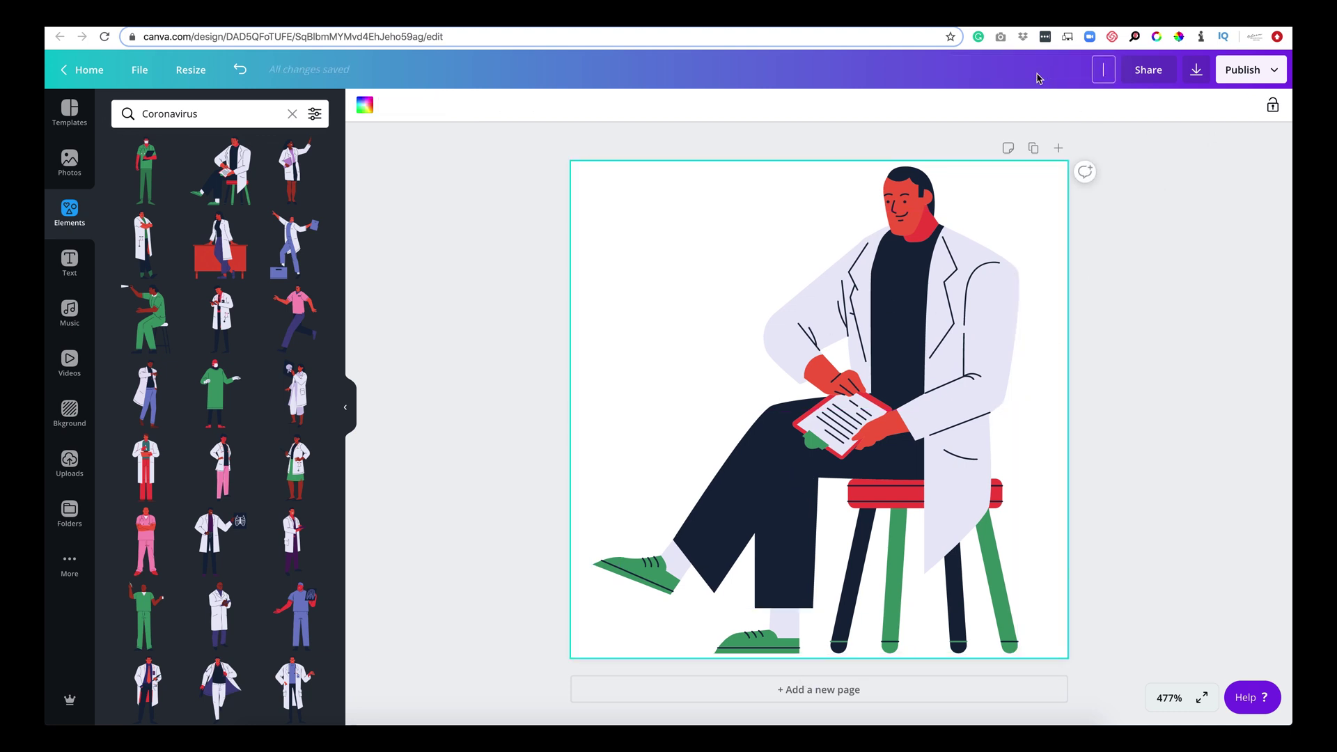
text(Icon)
click(1196, 73)
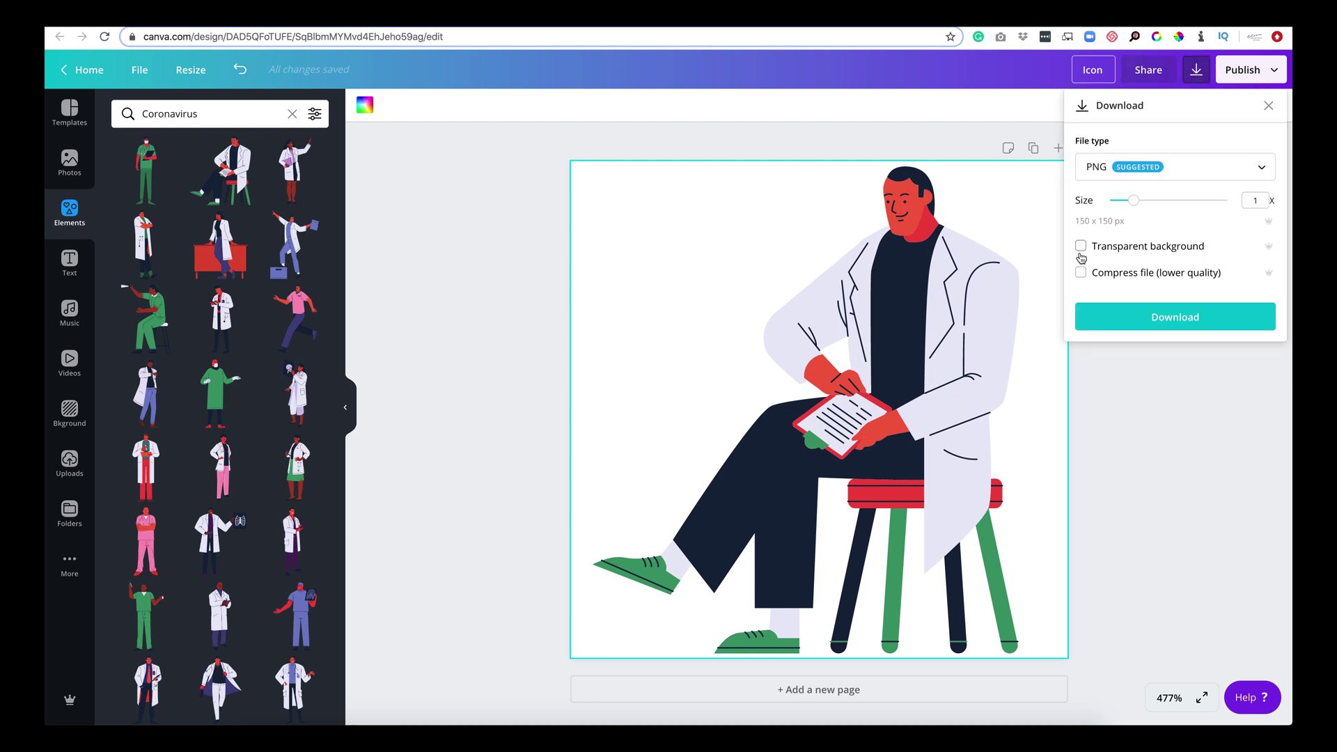
click(1081, 247)
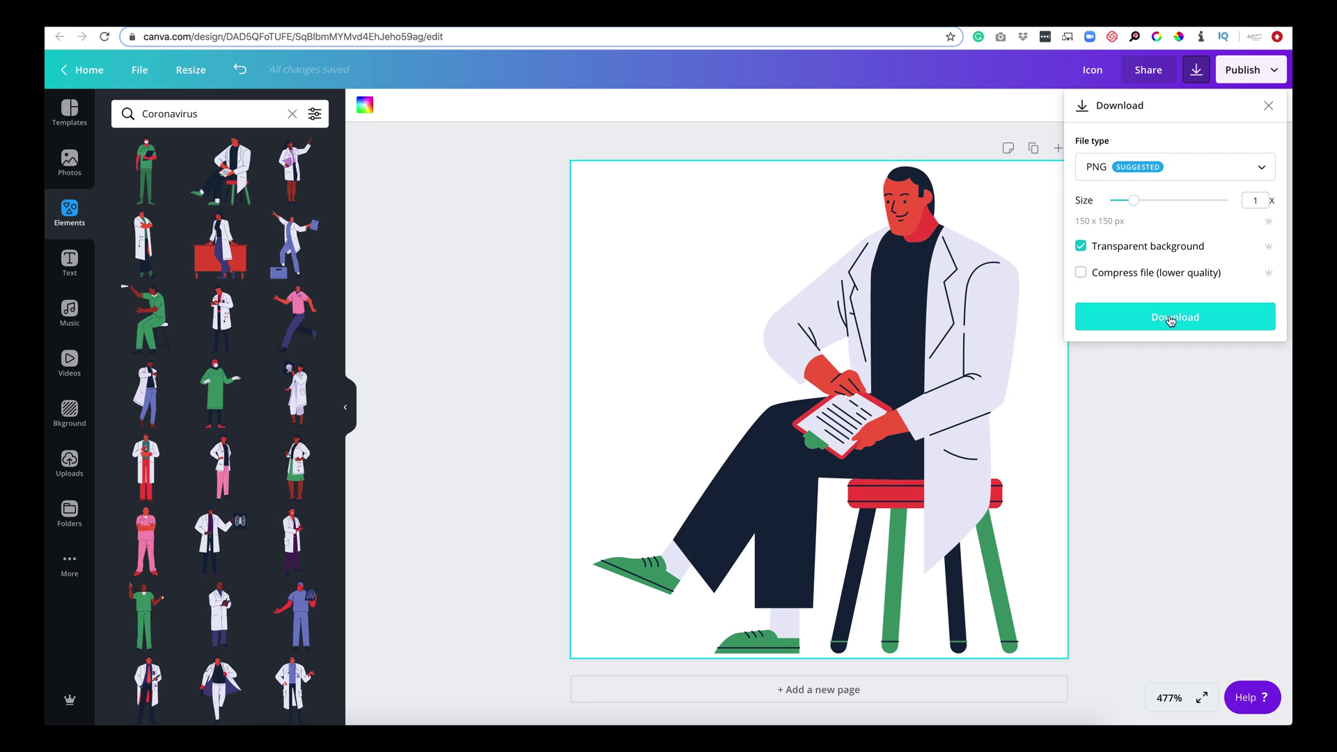
click(1125, 167)
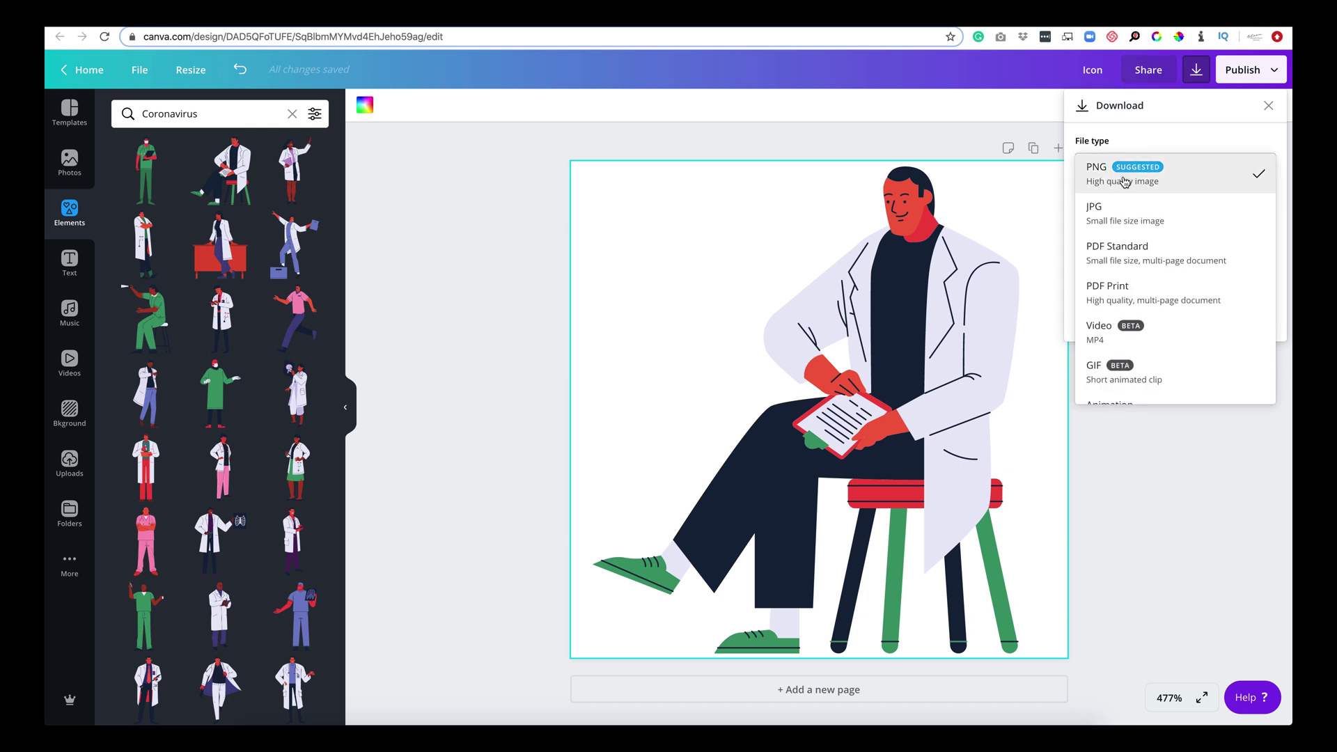
click(1138, 179)
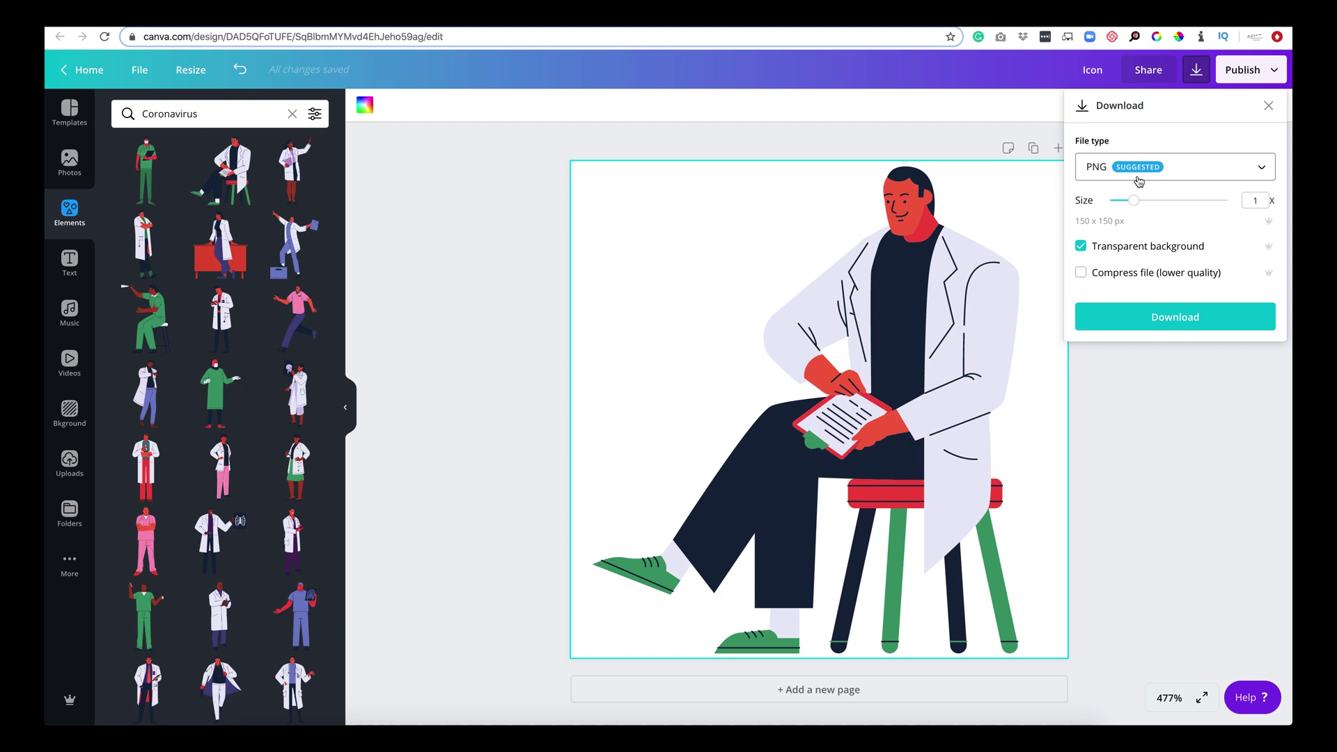
click(1163, 319)
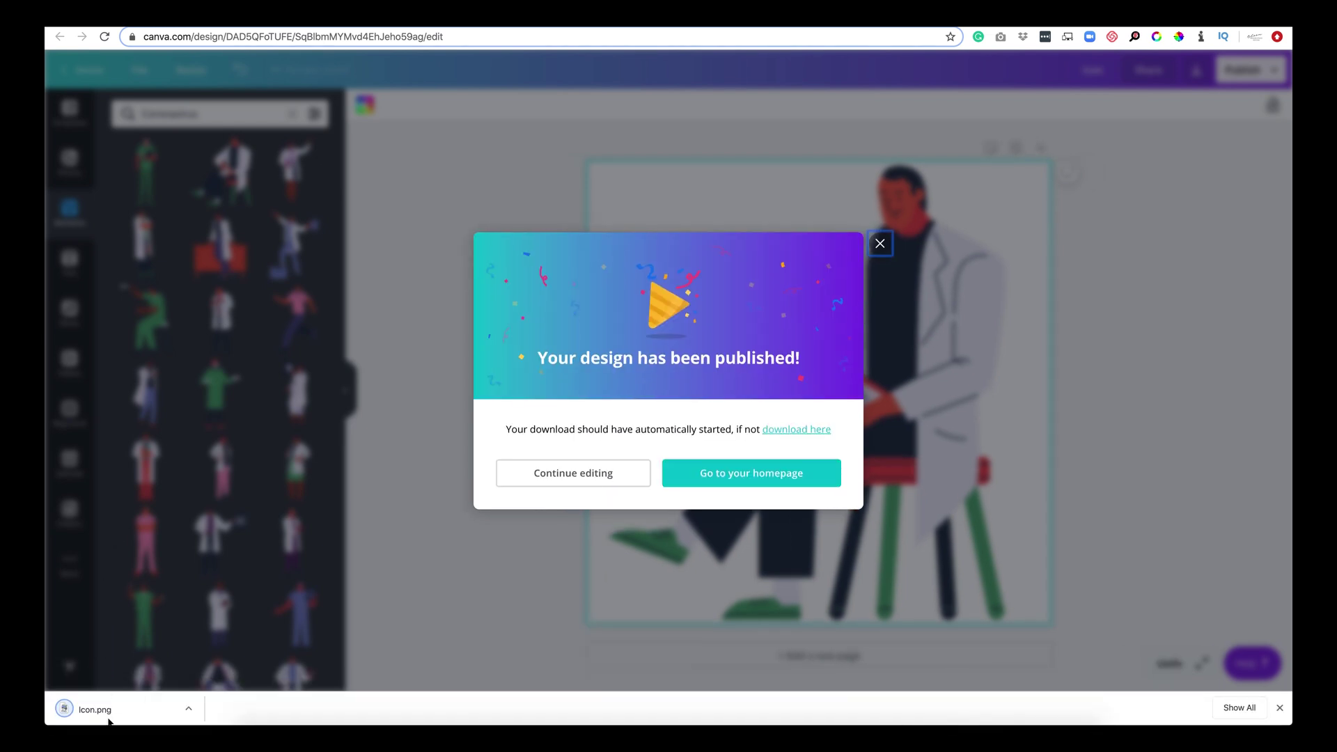
Swap the Dream it. landscape photo for the uploaded Icon.png and save the page
key(ctrl+Tab)
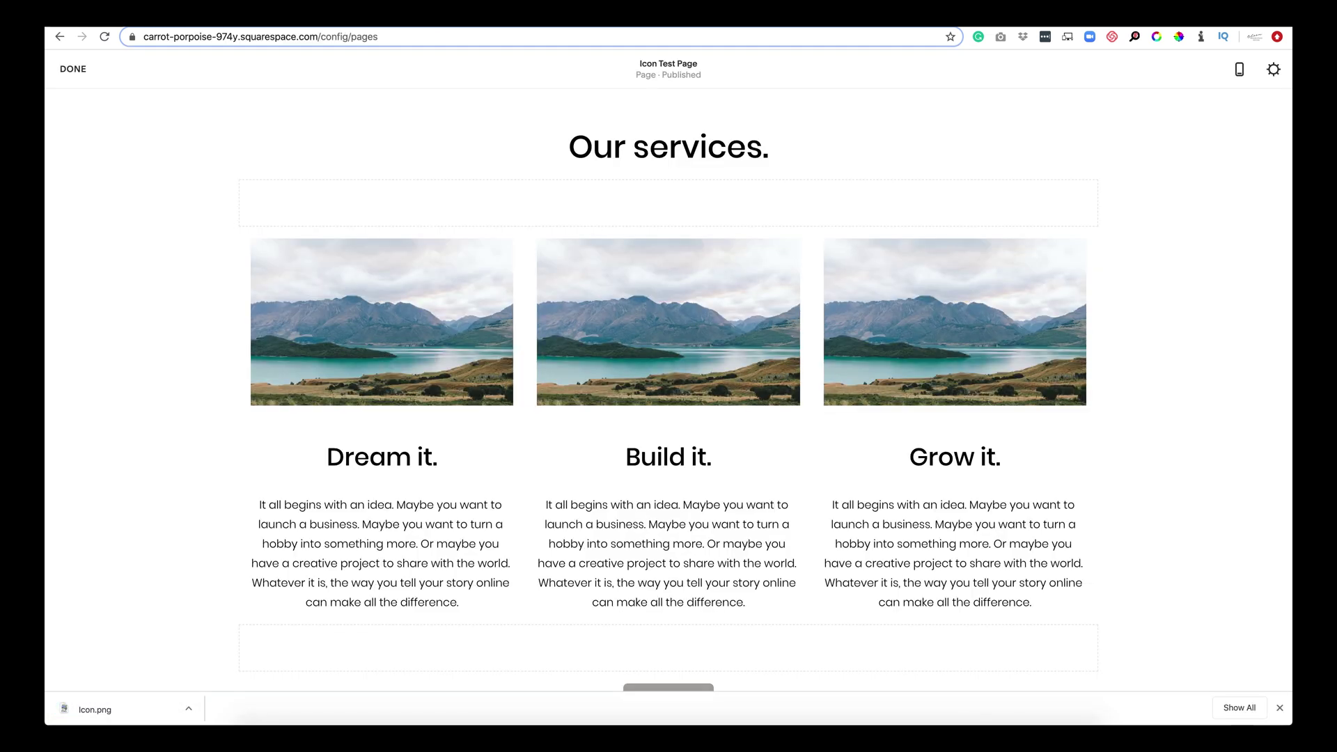
click(392, 251)
click(392, 250)
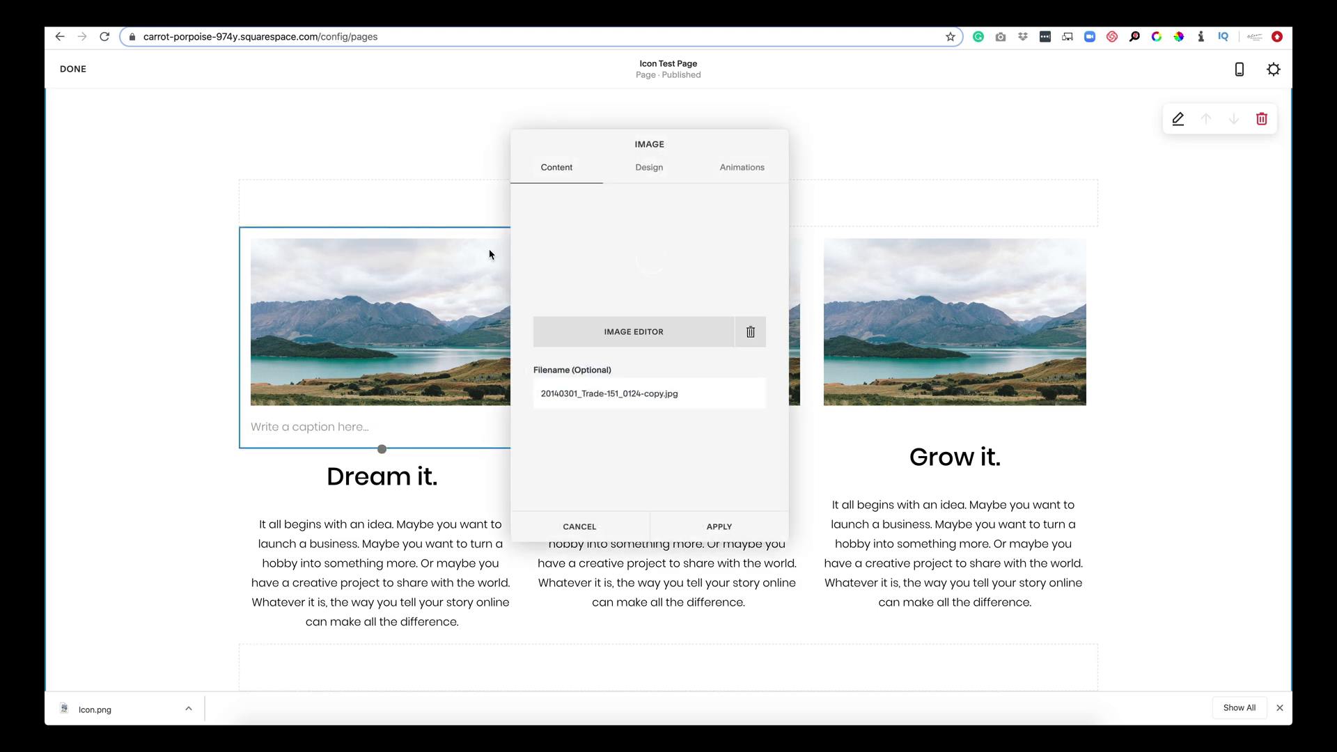
click(750, 337)
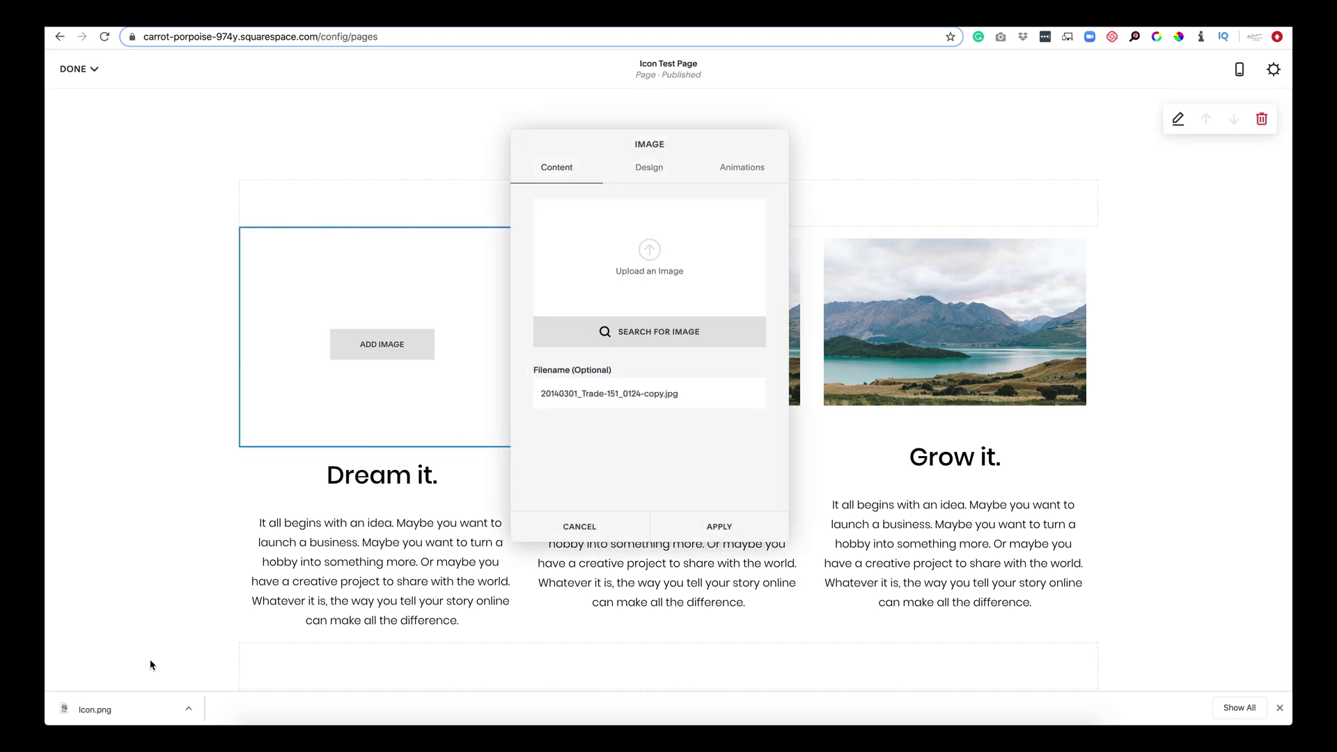
drag(105, 709, 654, 282)
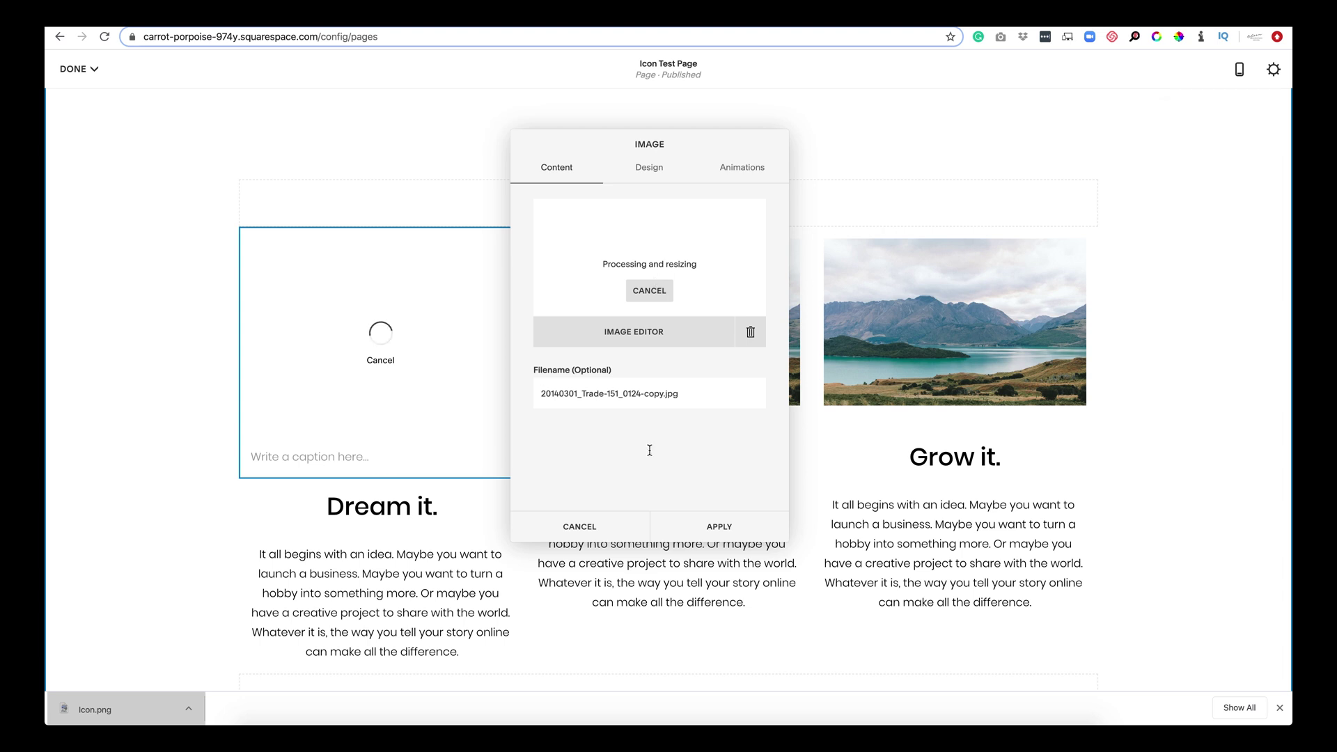
click(719, 526)
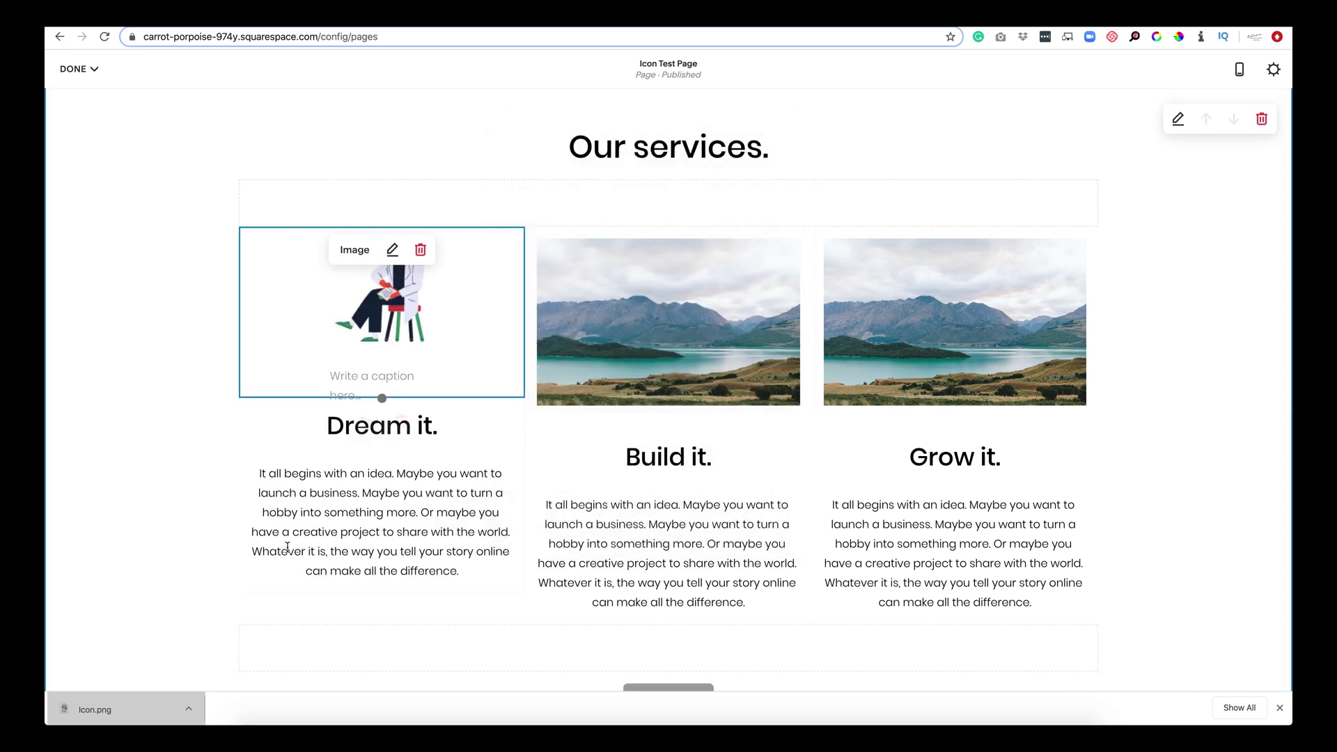
click(77, 69)
click(83, 99)
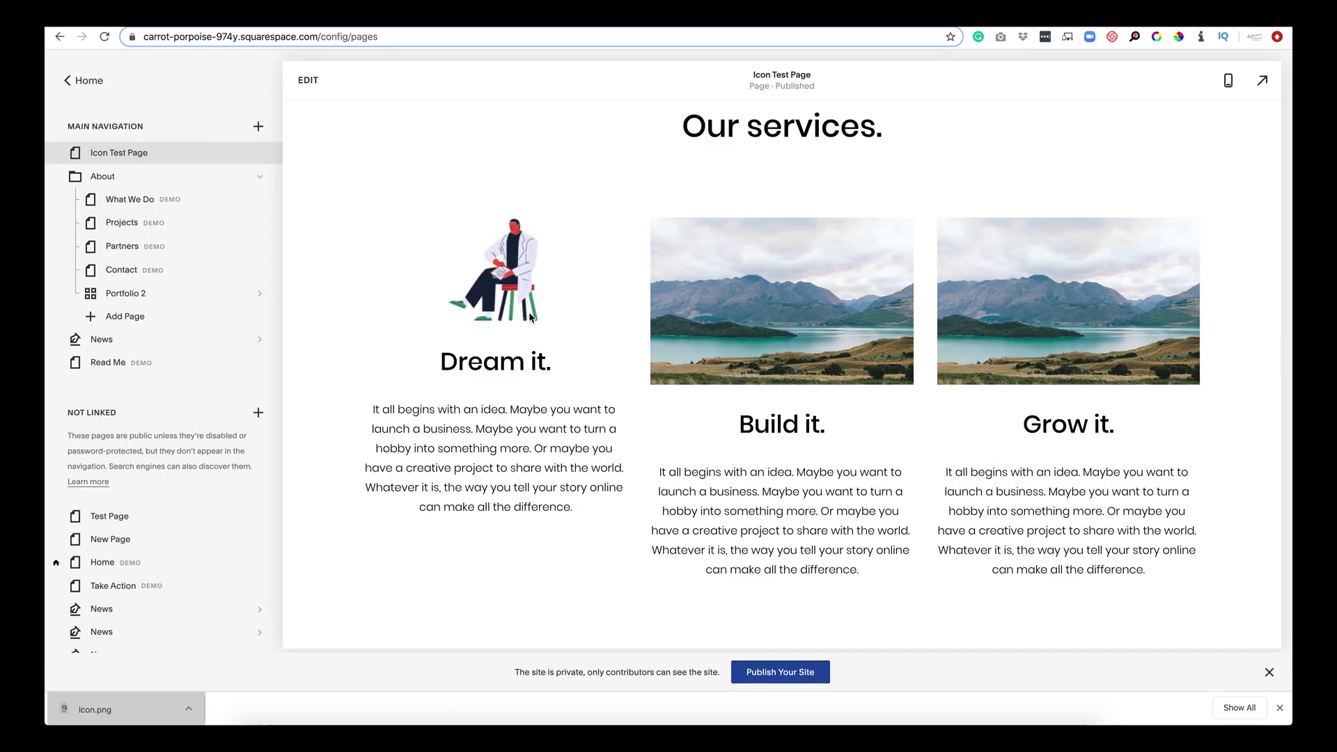
Check the page in mobile preview, then return to the desktop layout
click(1227, 81)
scroll(833, 273, up, 3)
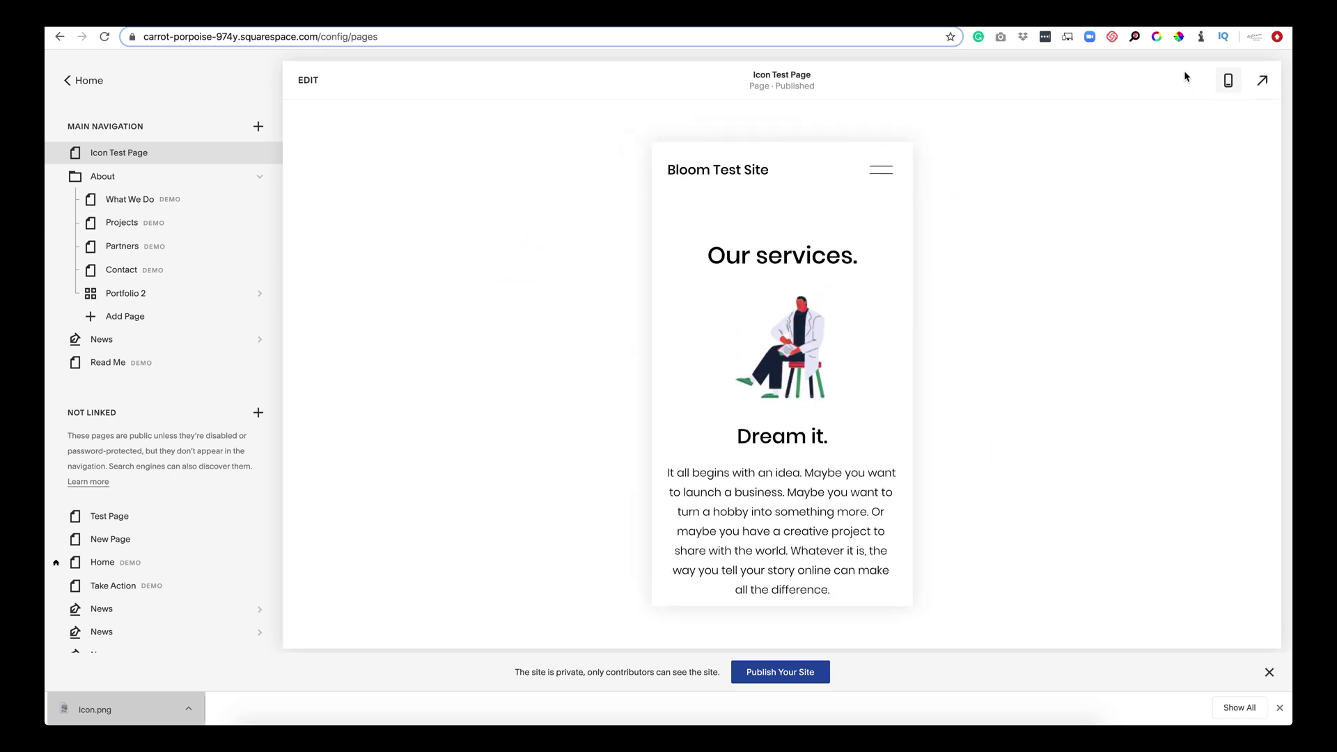
click(1227, 81)
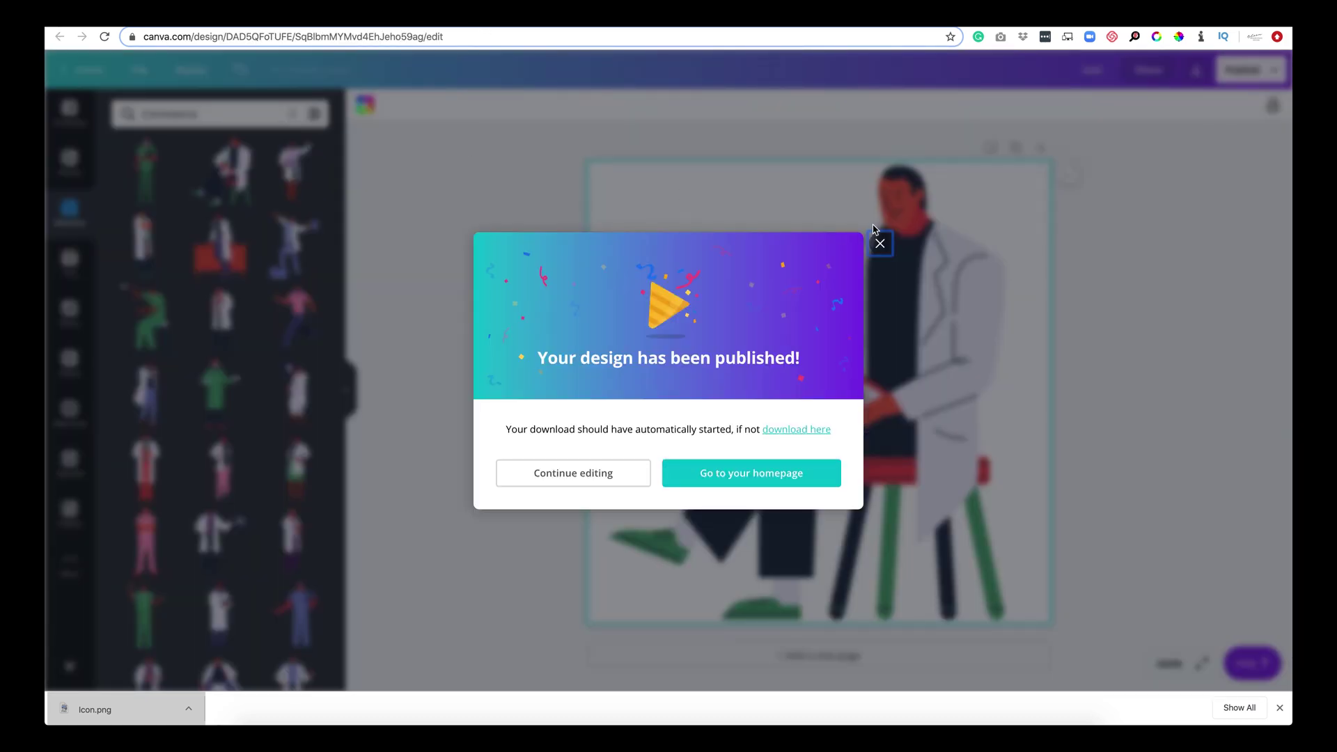
Make a resized 100 × 100 px copy of the Icon design
click(880, 243)
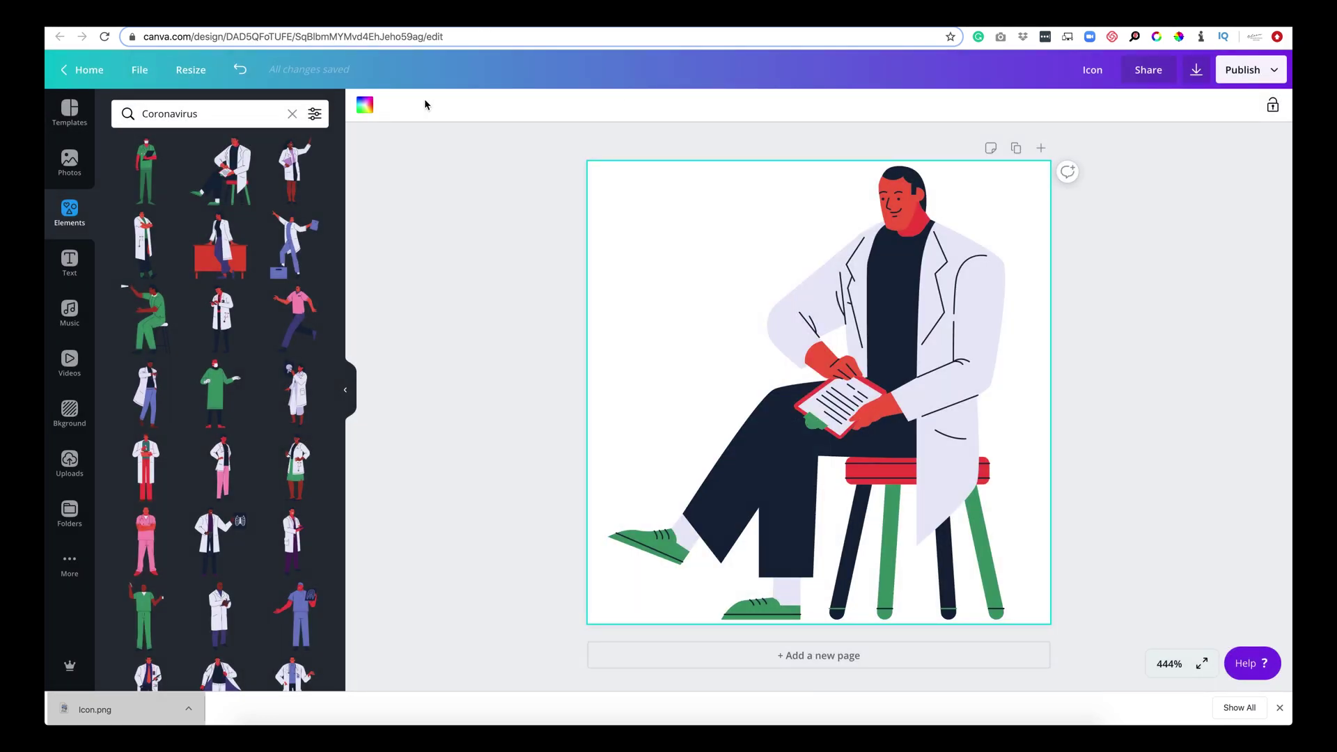
click(190, 70)
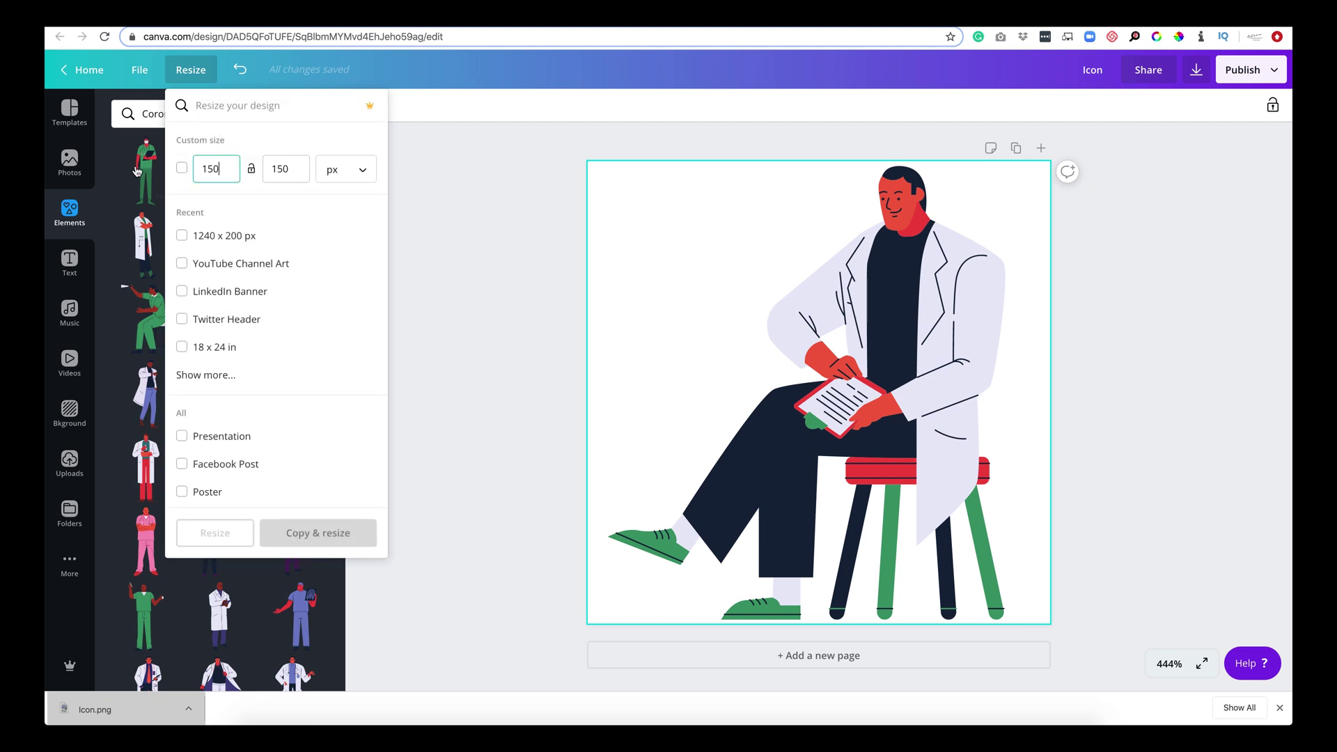
text(5010)
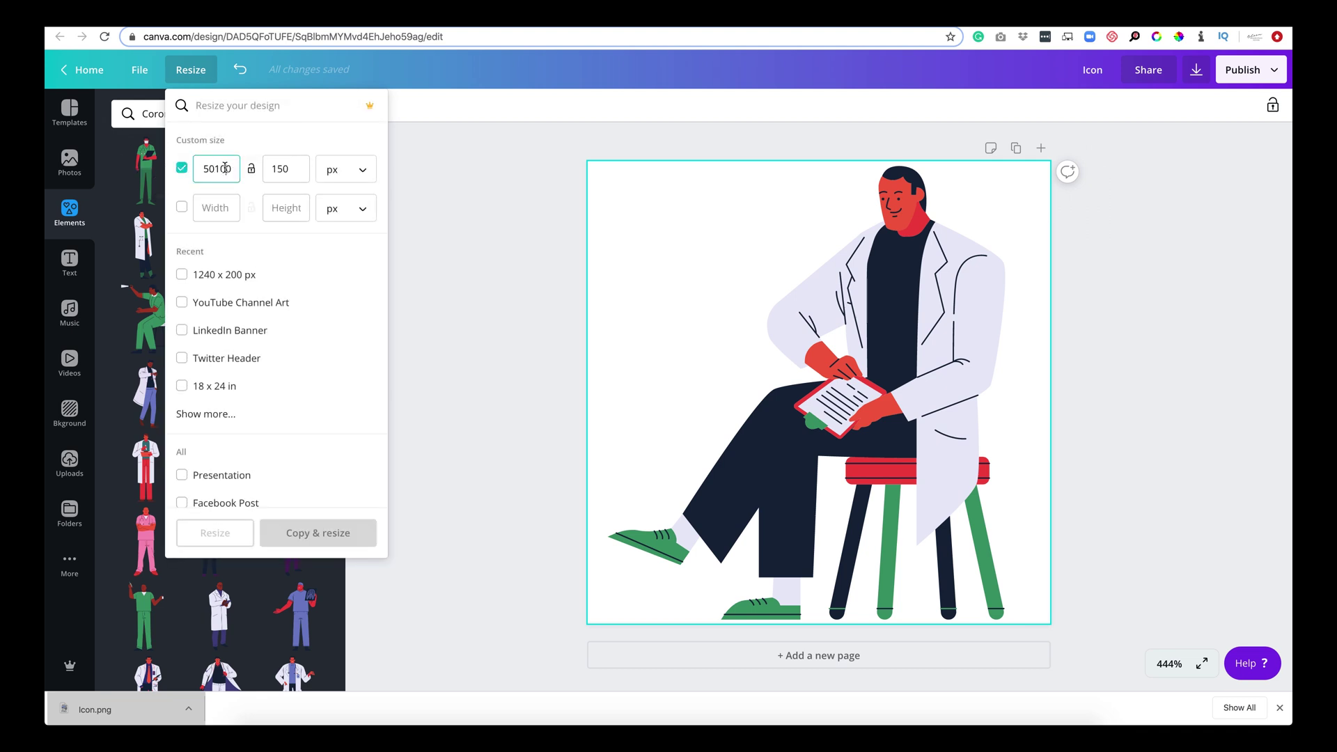
text(0)
key(Tab)
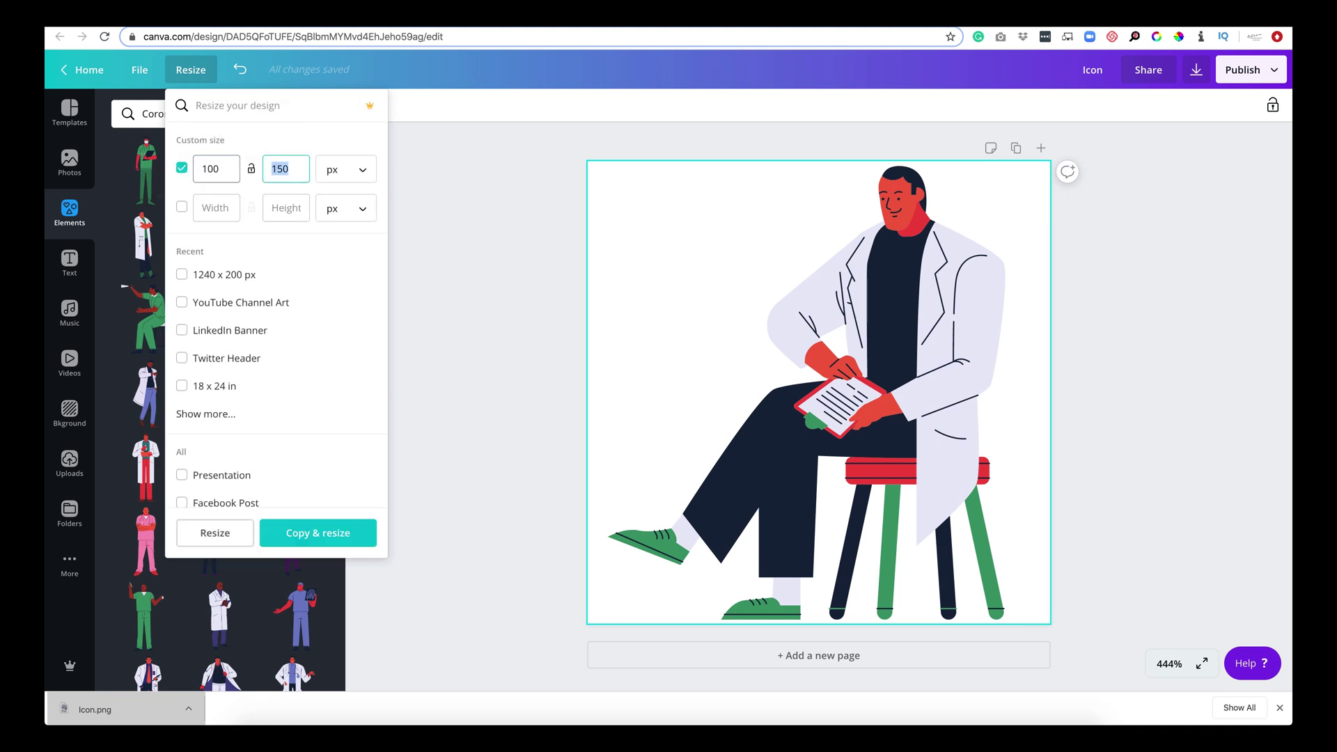
text(100)
click(324, 540)
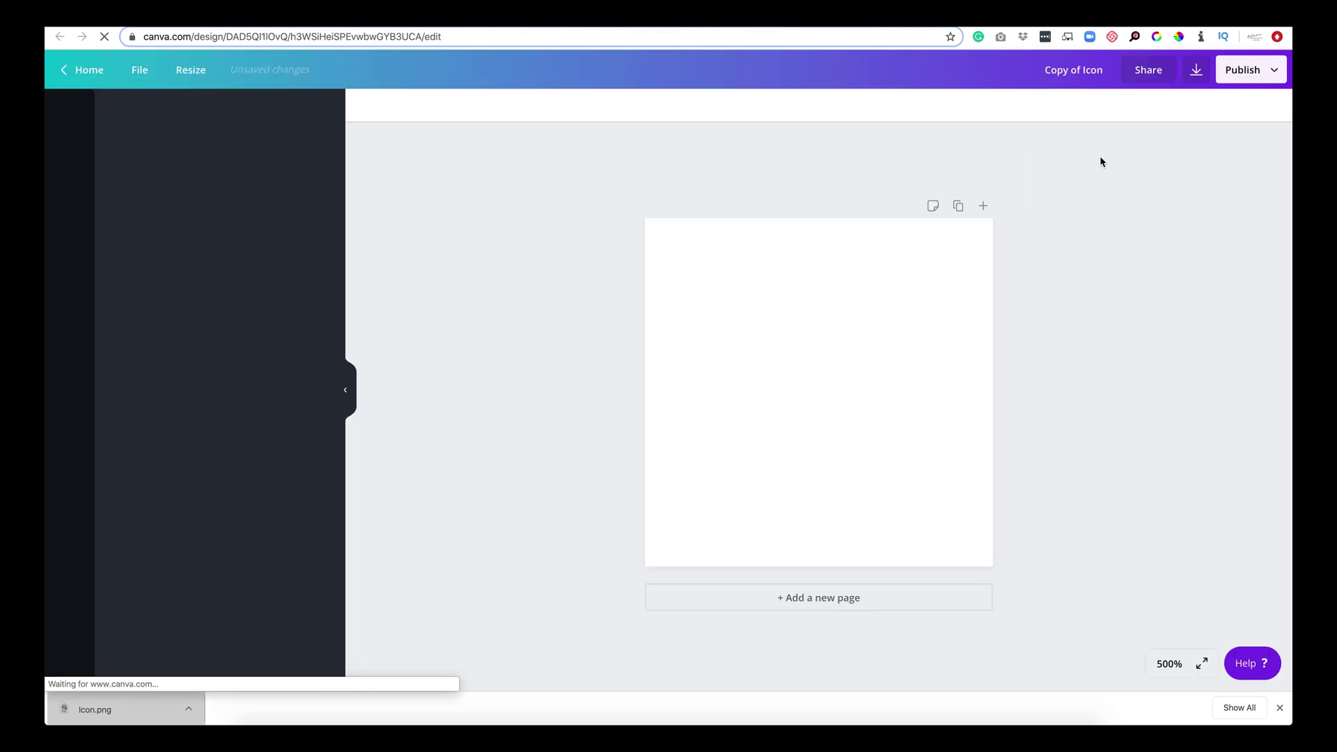
Download the 100 px copy as a PNG file
click(1196, 73)
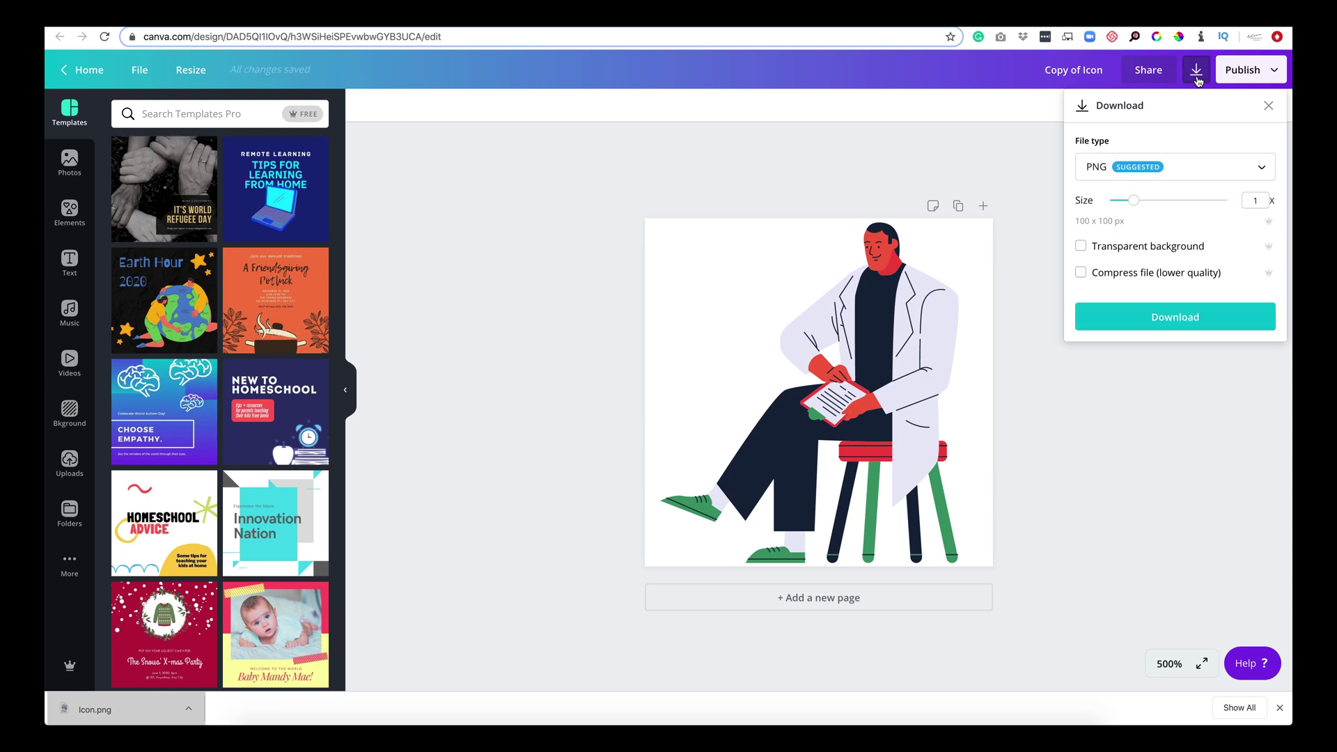
click(1154, 323)
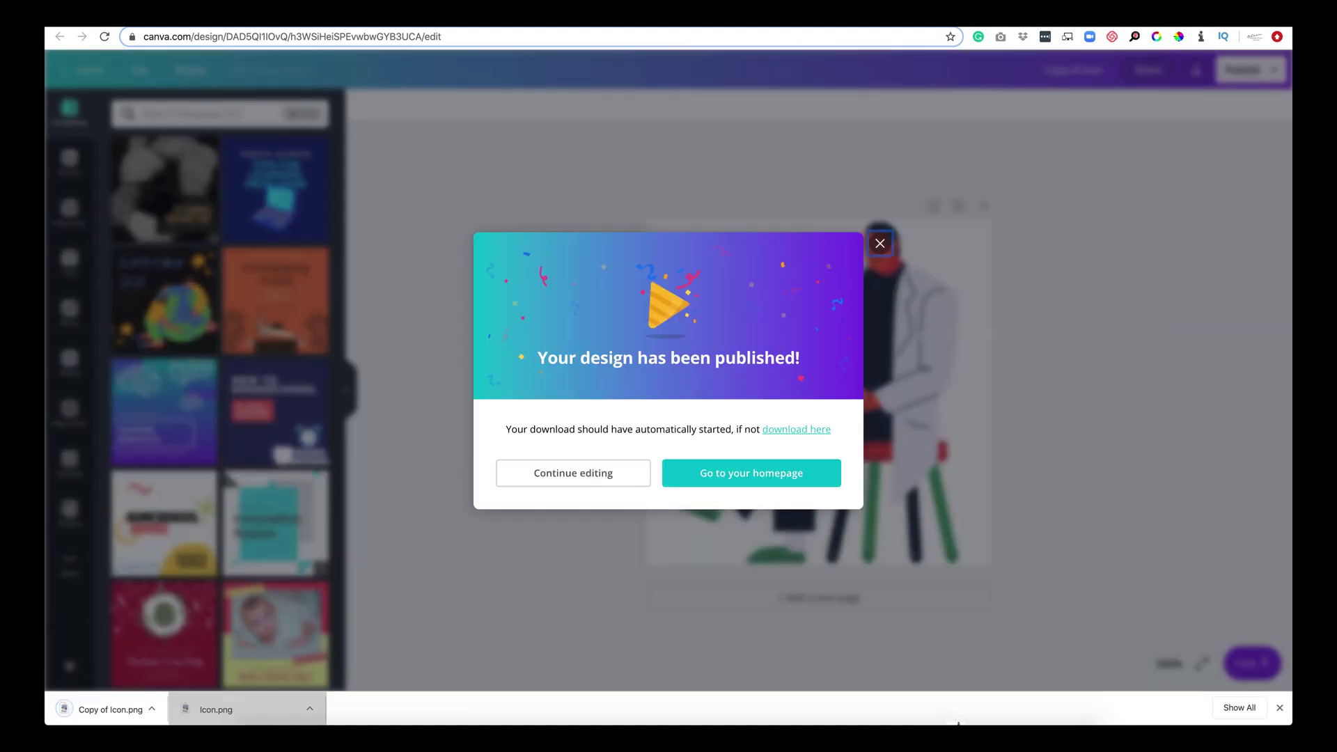
key(ctrl+Tab)
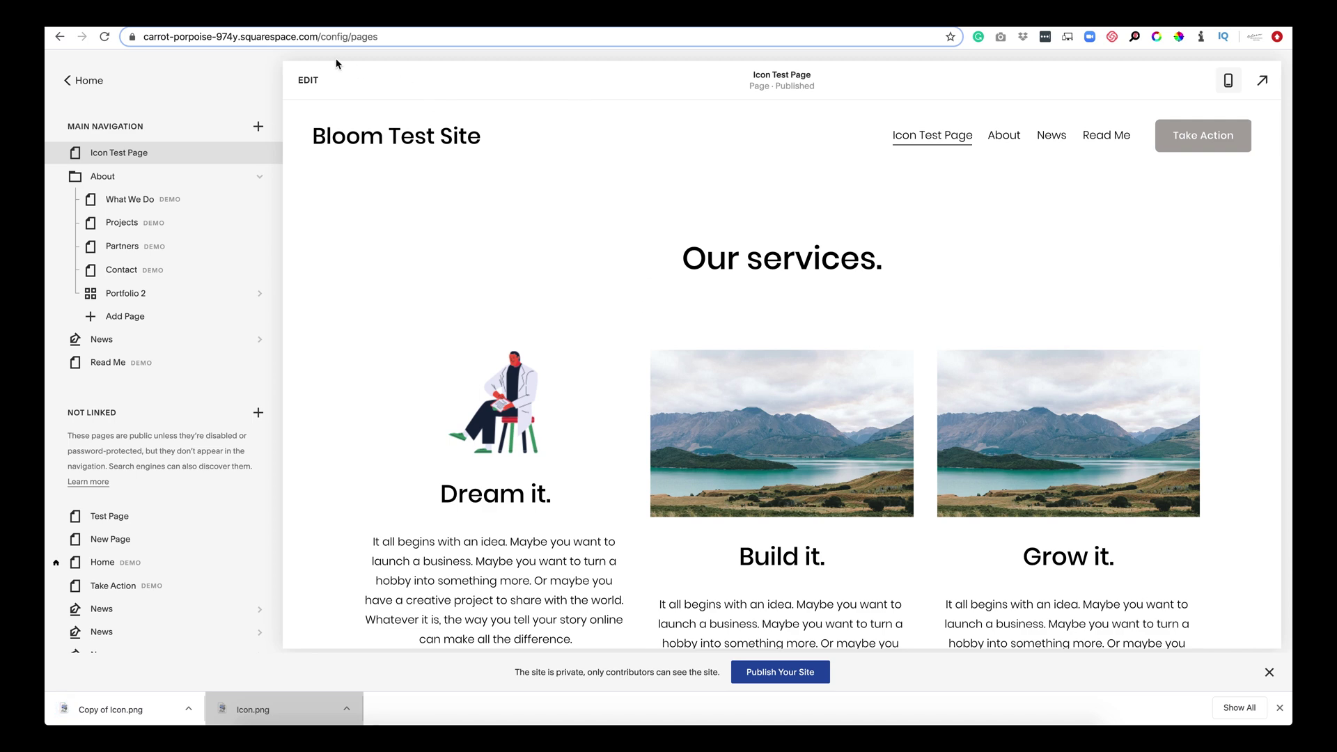
Replace the Build it. image with Copy of Icon.png, nudge it in the middle column, and save
click(337, 83)
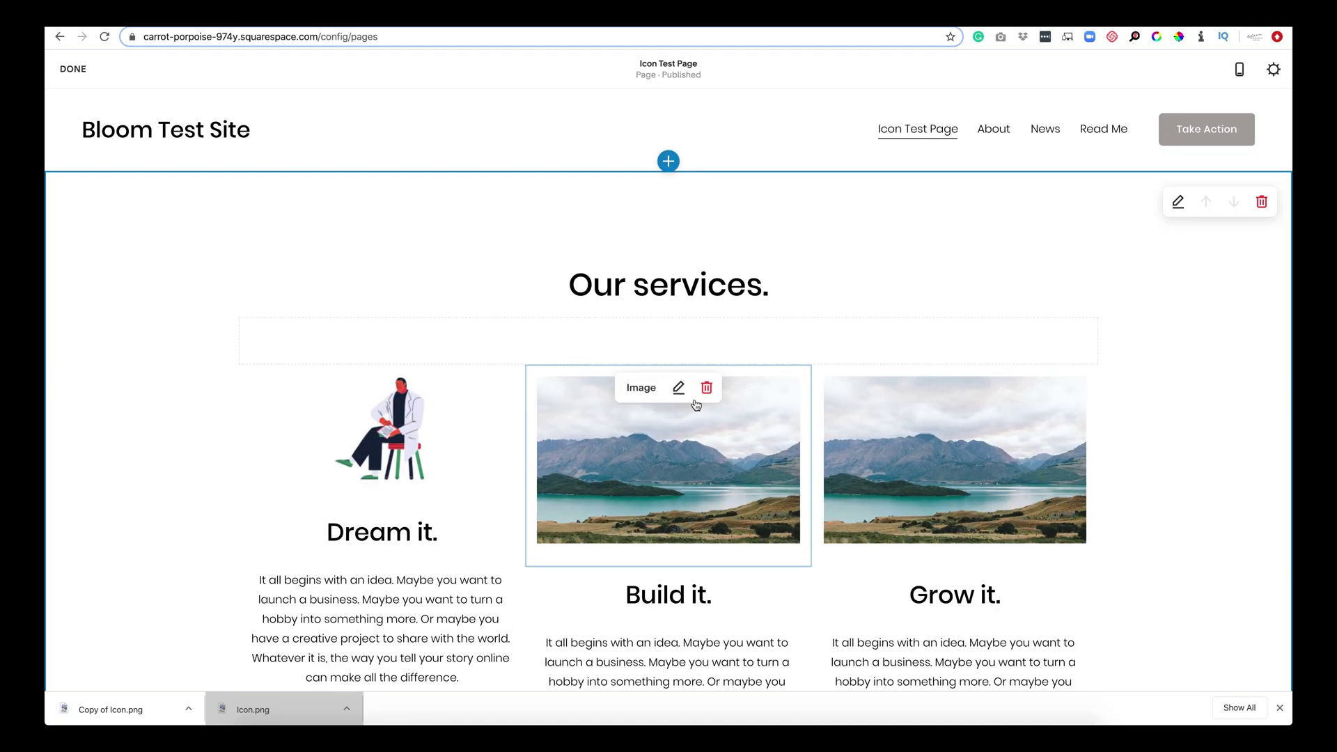
click(678, 387)
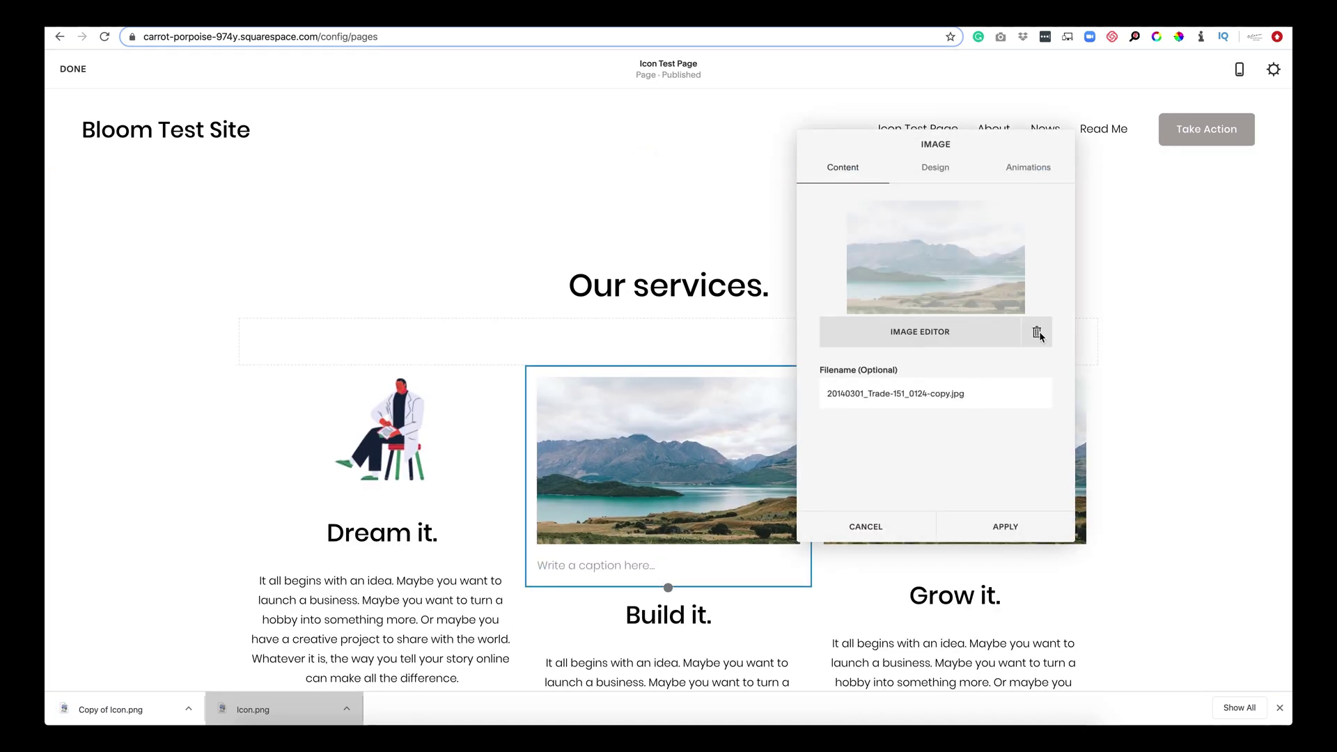
drag(111, 709, 948, 263)
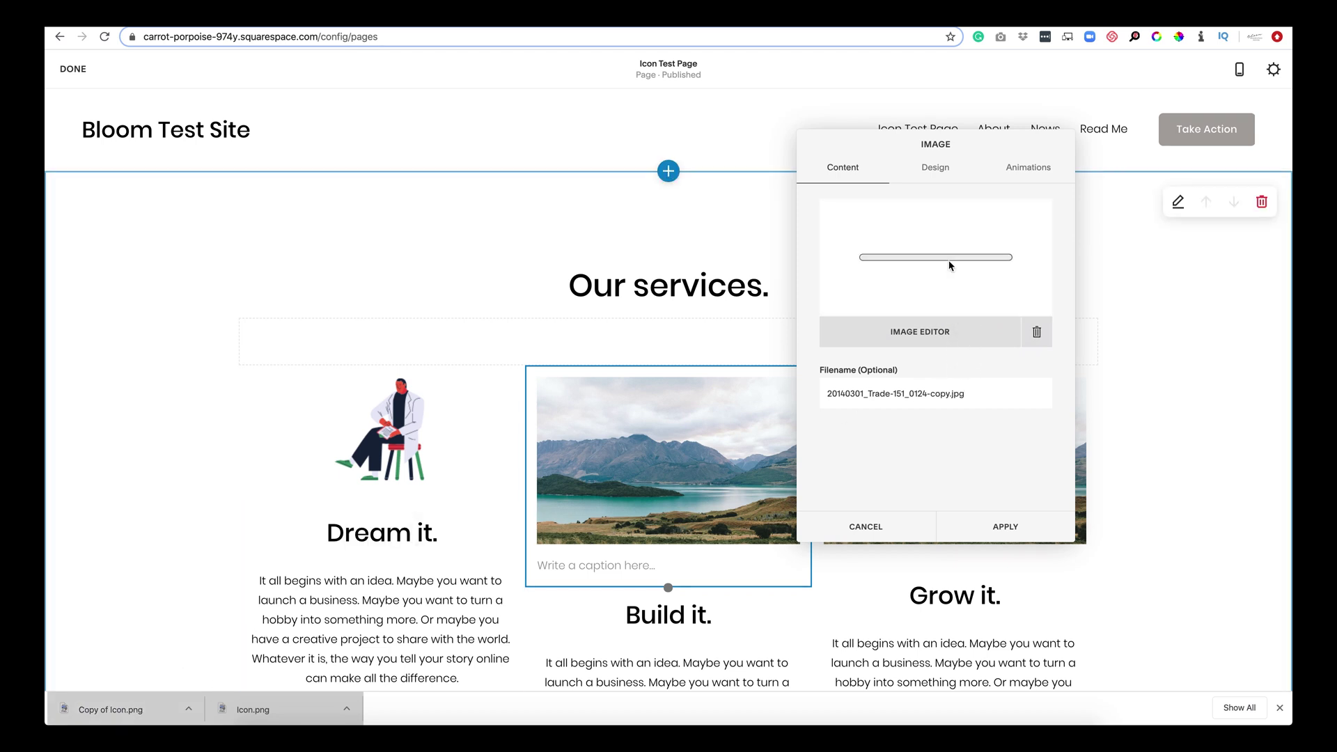
click(1018, 527)
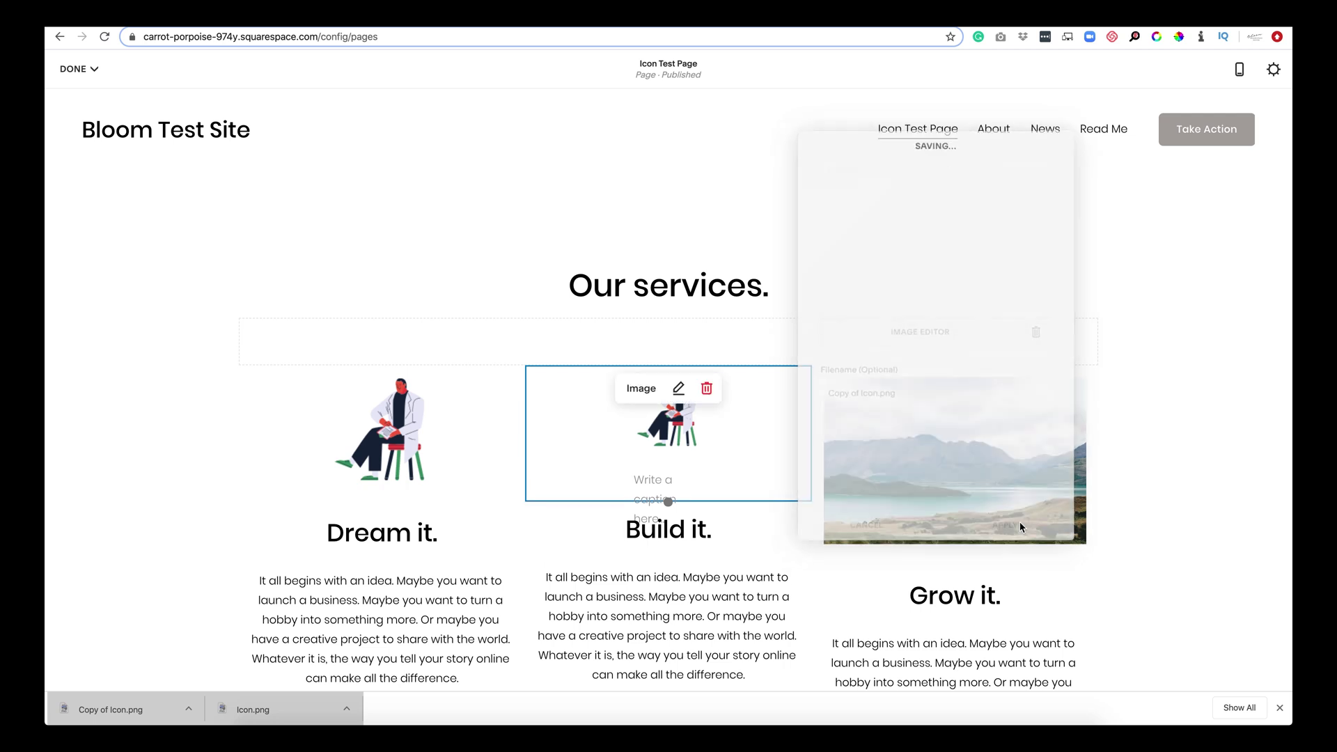
drag(659, 388, 689, 407)
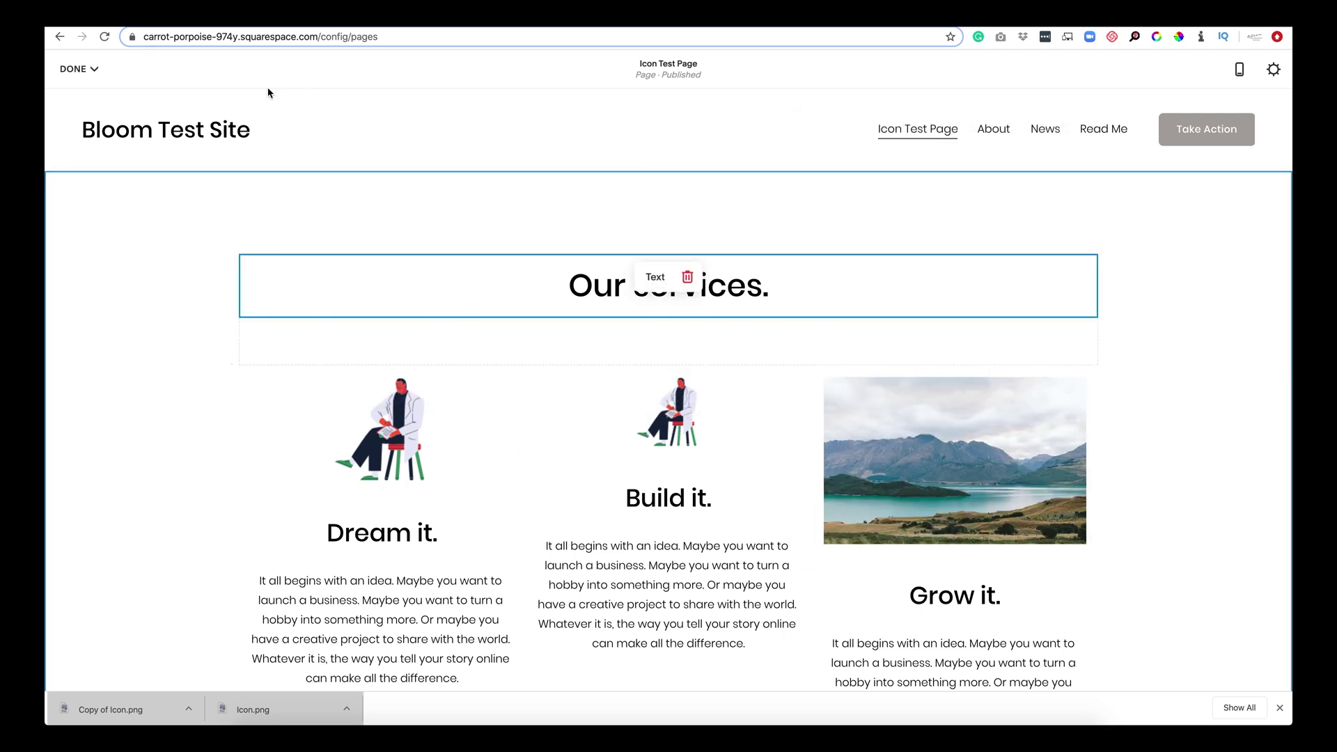
click(74, 69)
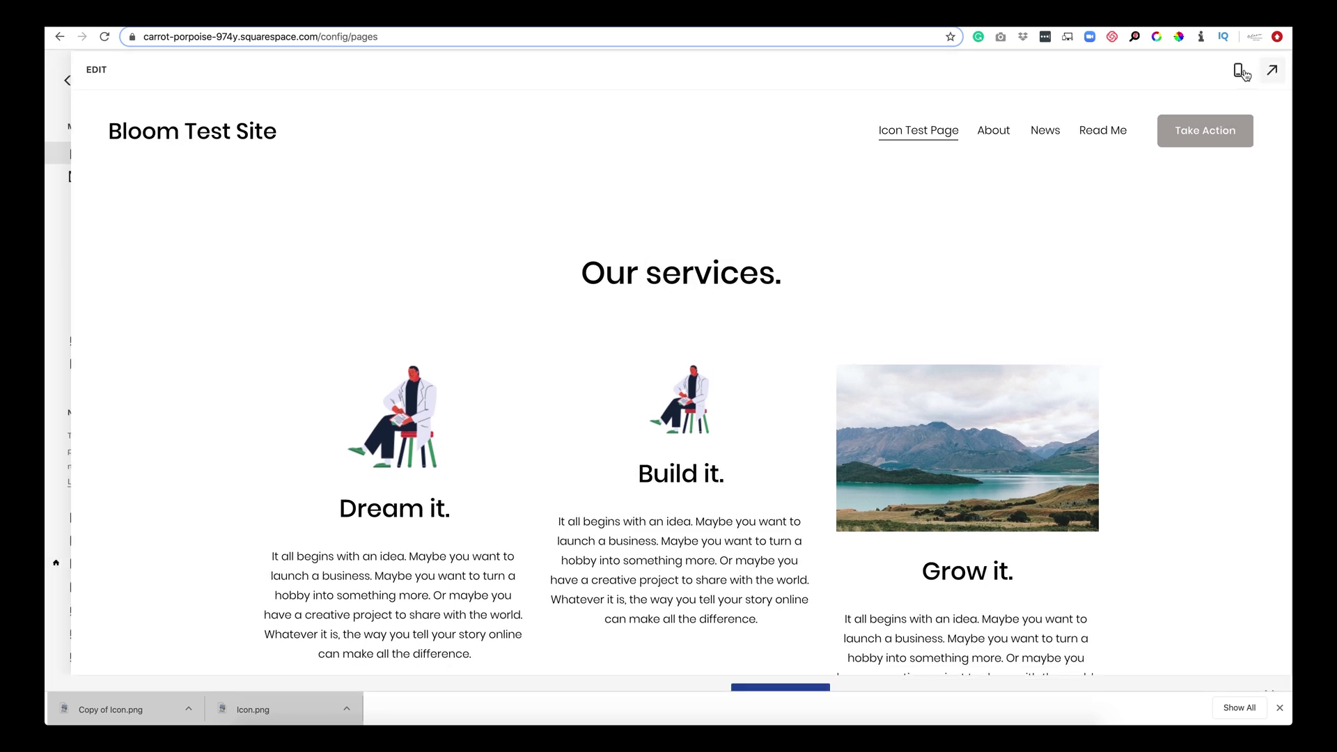
Scroll through the Icon Test Page's mobile preview comparing the two icons, then return to desktop preview
click(1228, 82)
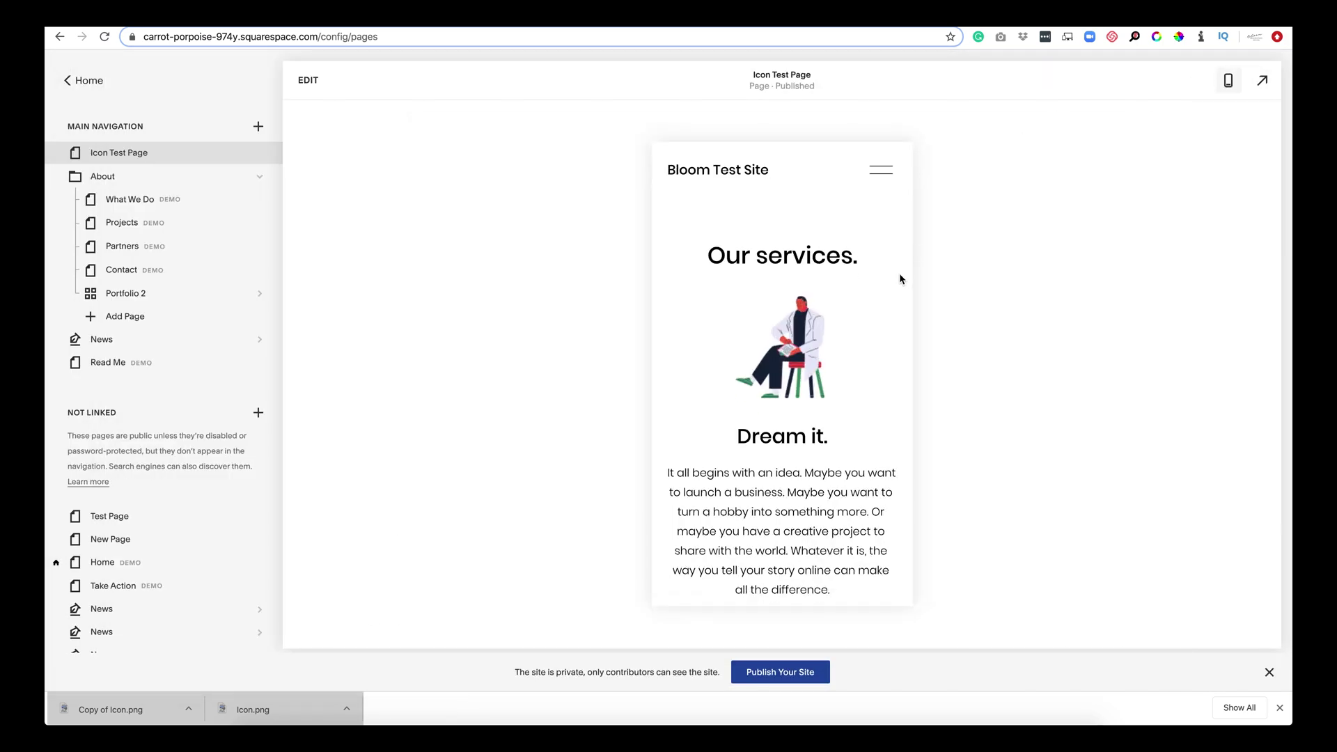
scroll(803, 463, down, 6)
scroll(804, 463, up, 6)
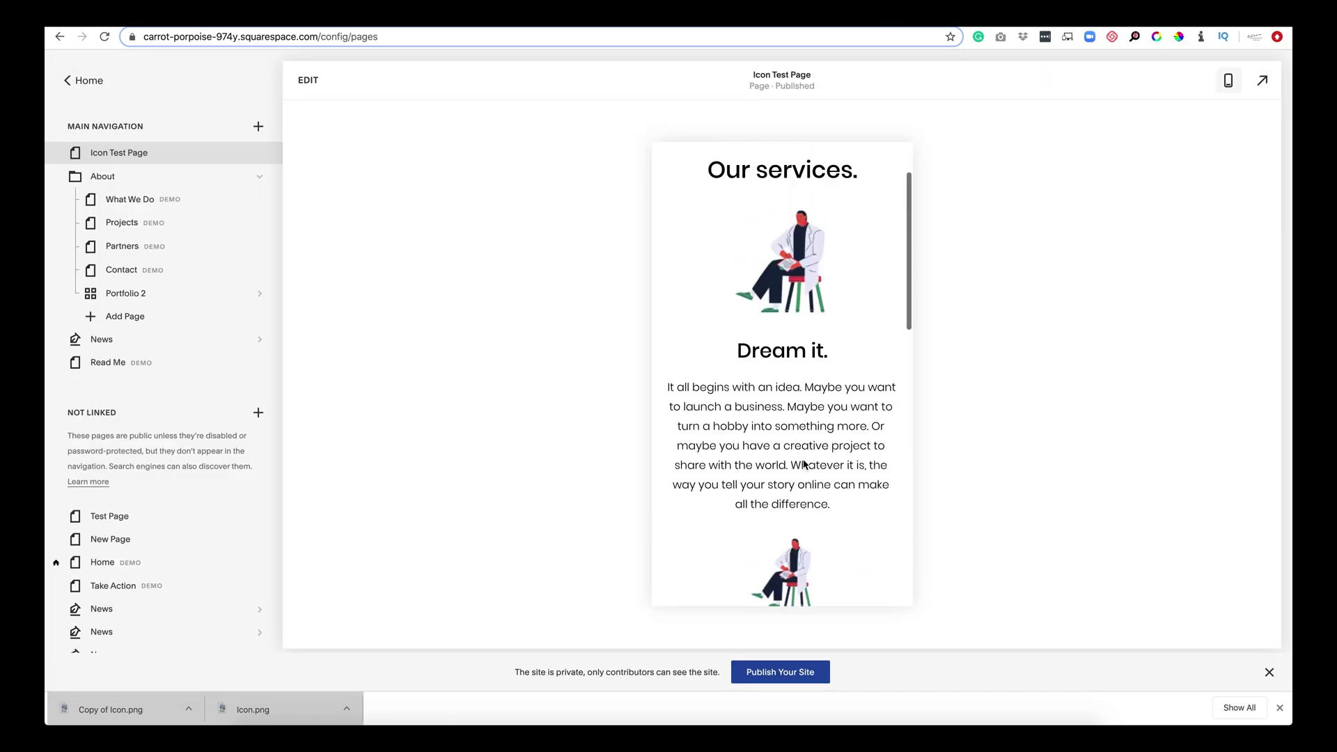
scroll(804, 464, down, 2)
scroll(803, 463, down, 2)
scroll(804, 464, up, 3)
scroll(804, 464, down, 3)
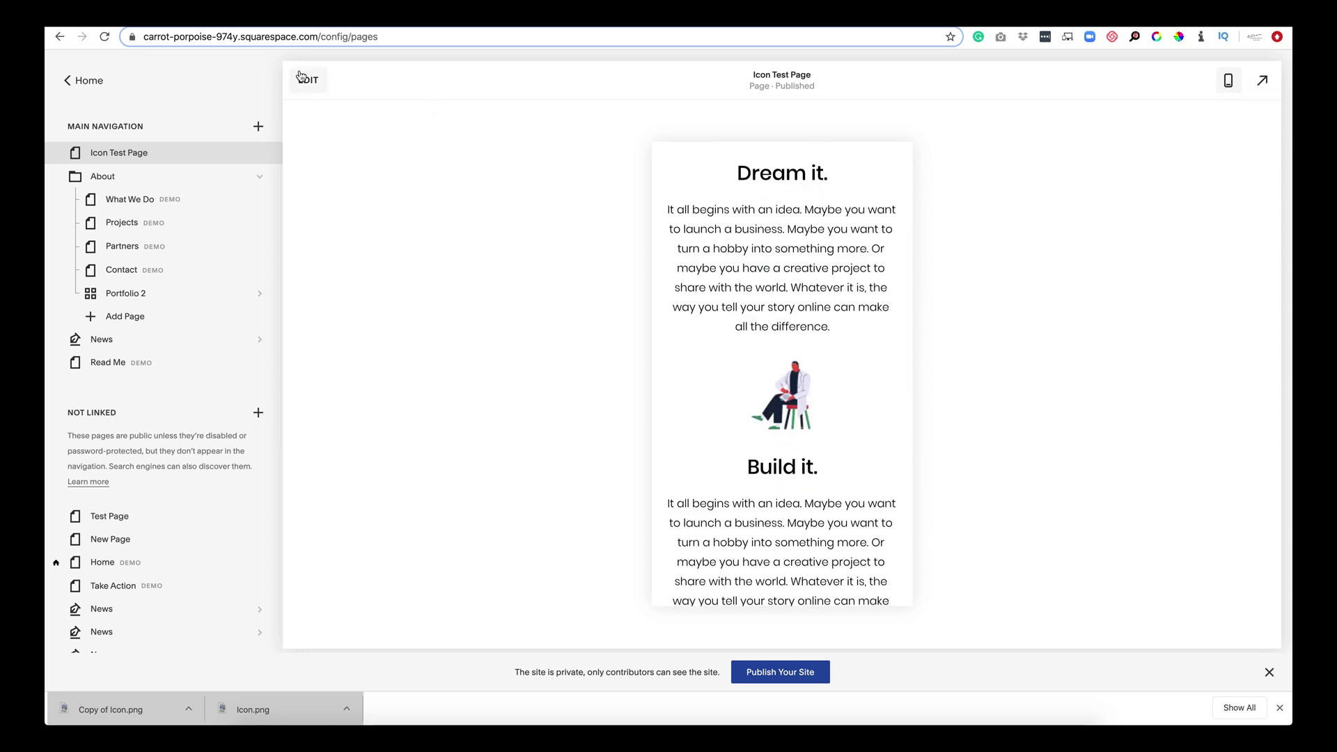
click(1224, 81)
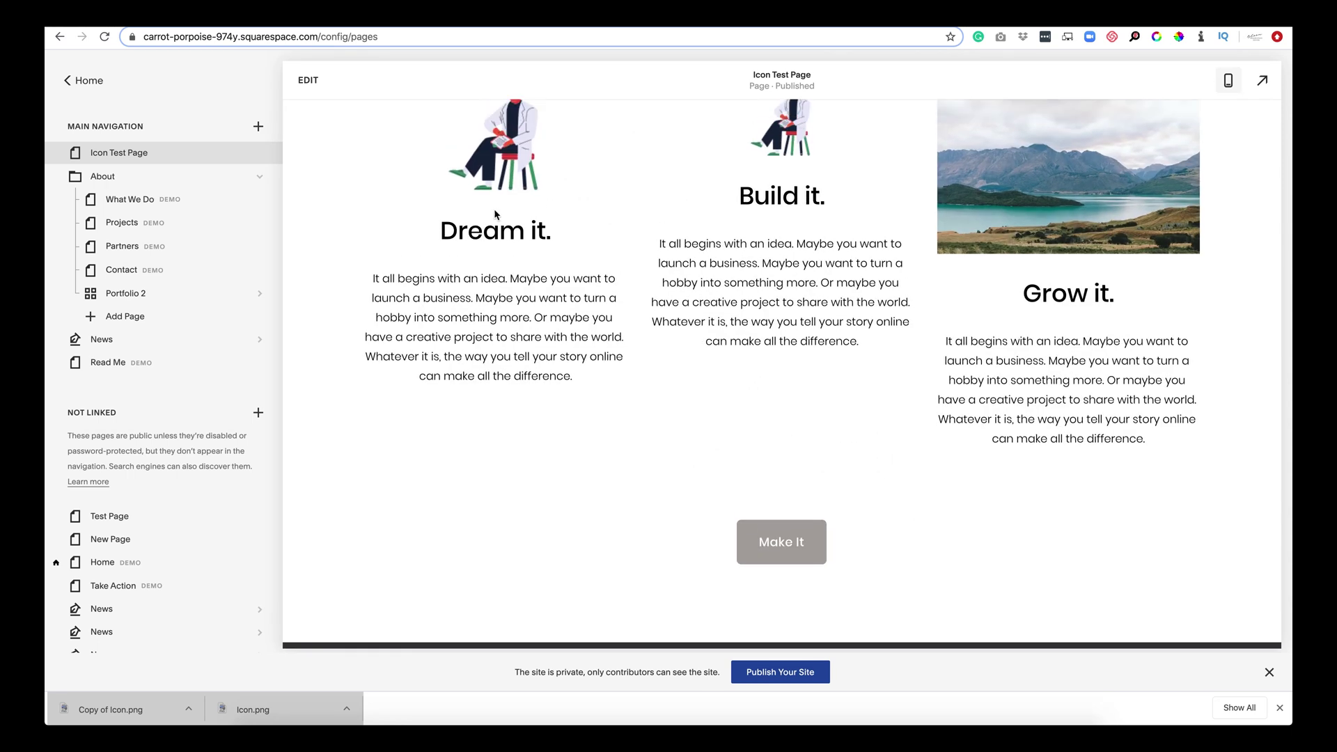
scroll(494, 215, down, 2)
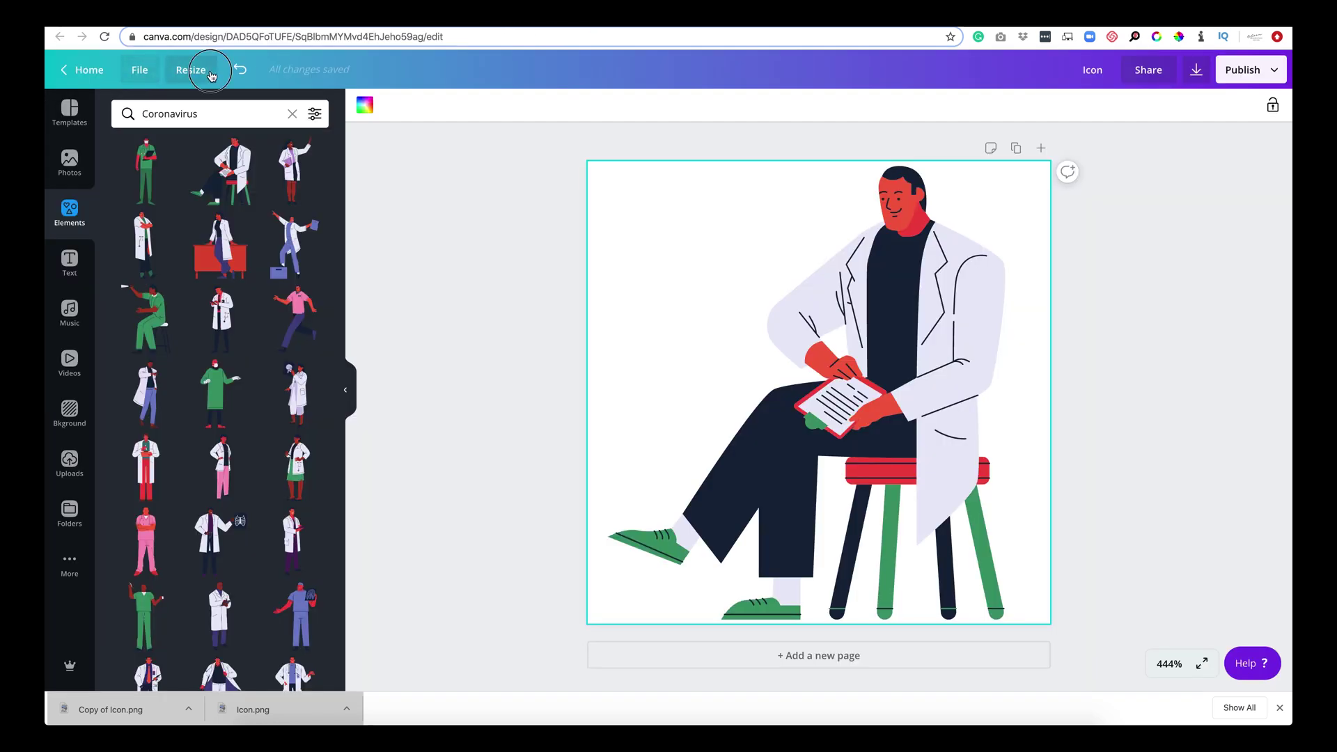
Make a resized 500 × 500 px copy of the doctor design
click(198, 70)
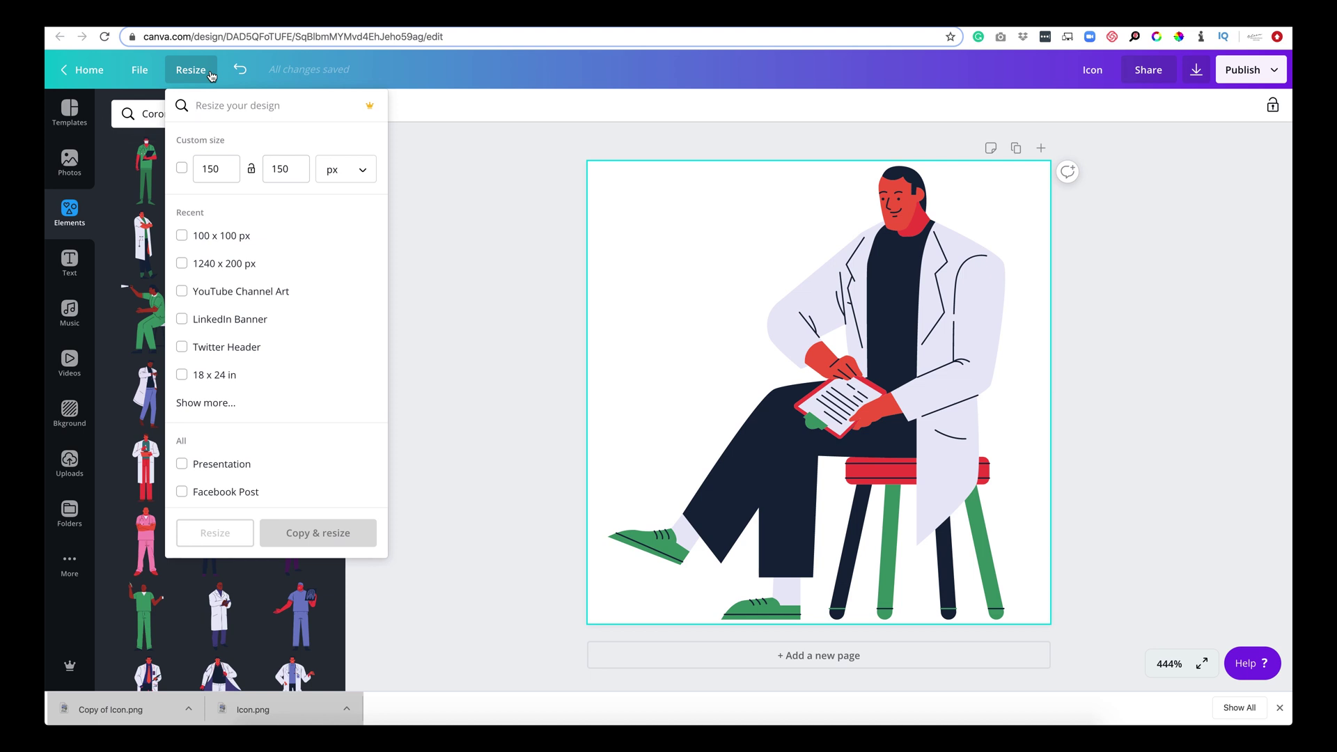
drag(226, 170, 168, 167)
text(500)
click(272, 172)
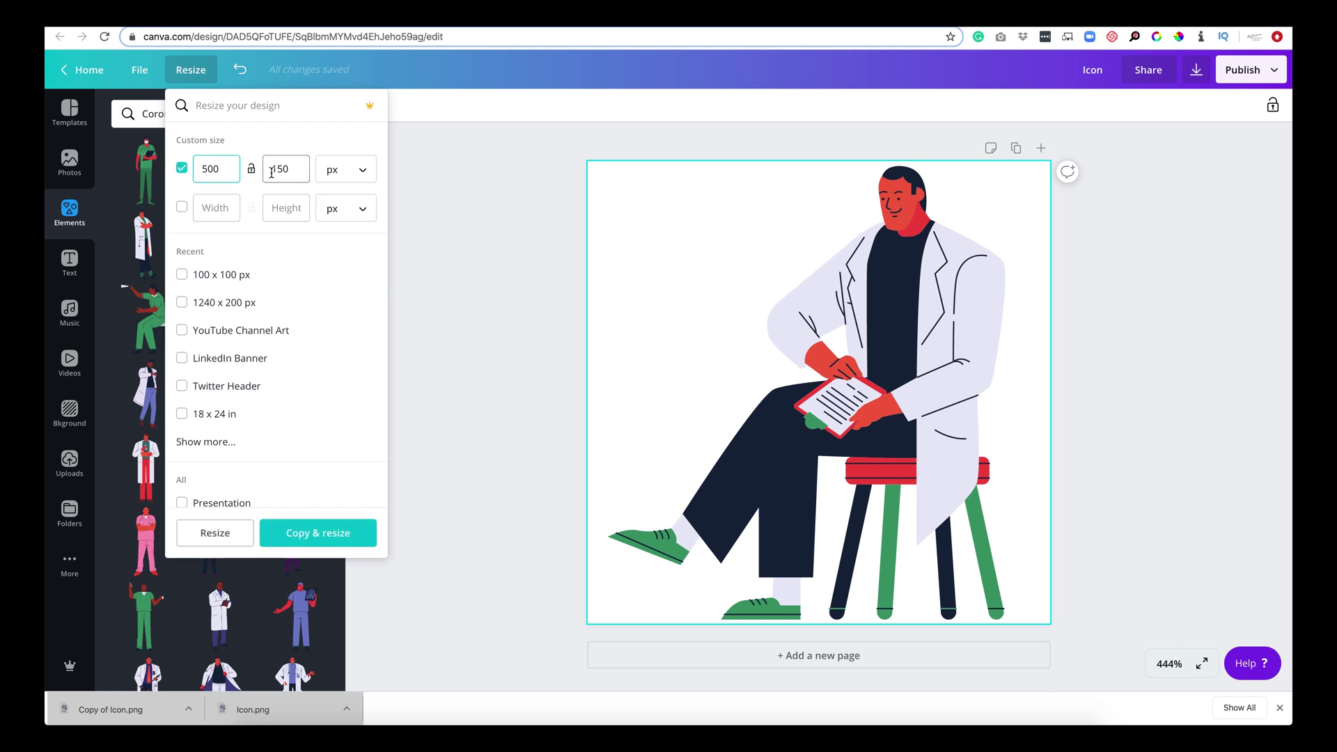
text(500)
click(315, 536)
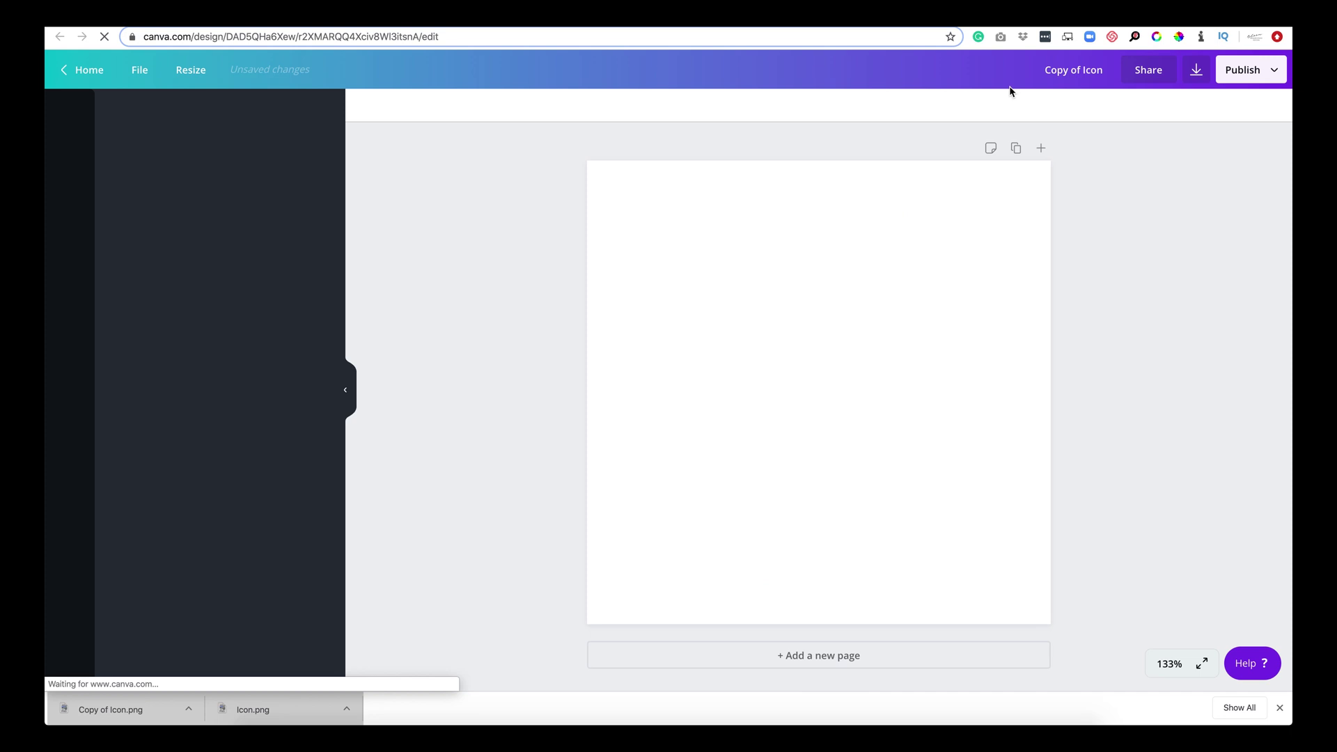
Download the 500 px copy as a transparent-background PNG and open the file
click(1196, 73)
click(1080, 245)
click(1172, 314)
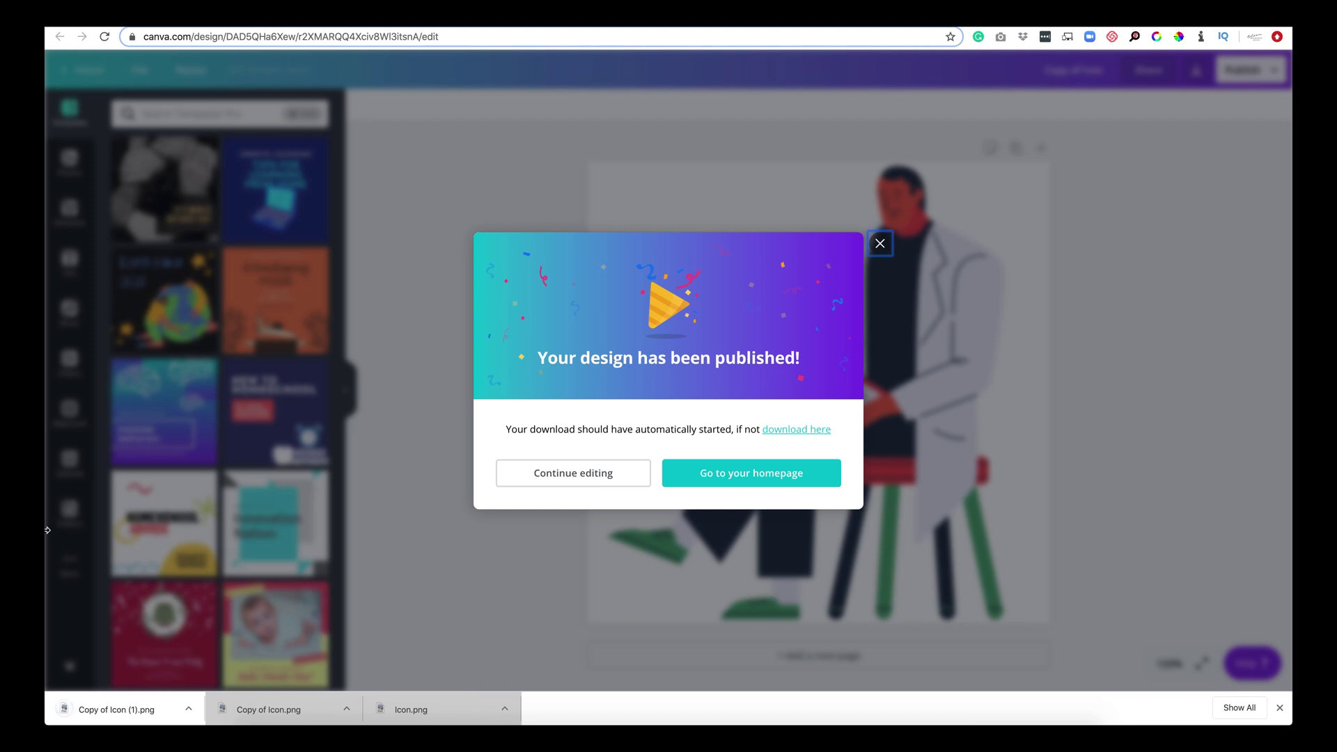
click(128, 710)
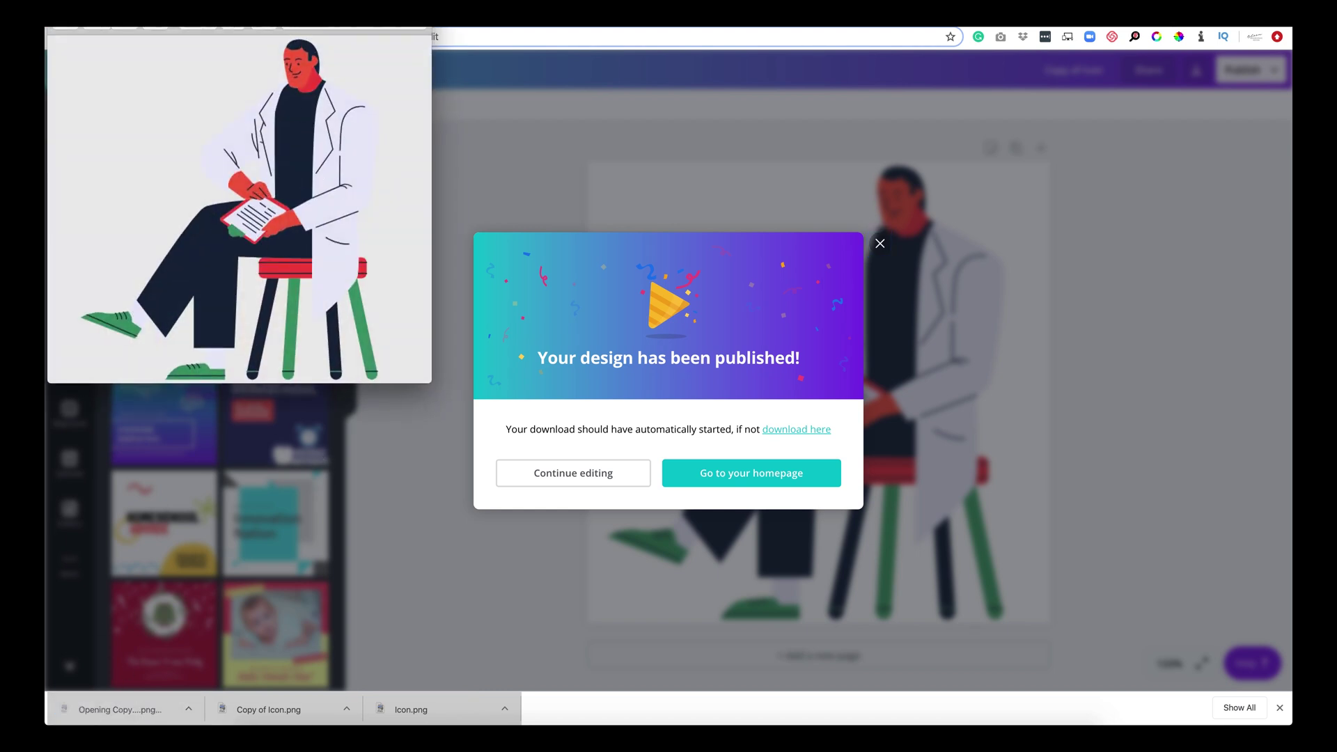
Resize Copy of Icon (1).png in Preview from 500 to 100 × 100 pixels, then close it
click(424, 169)
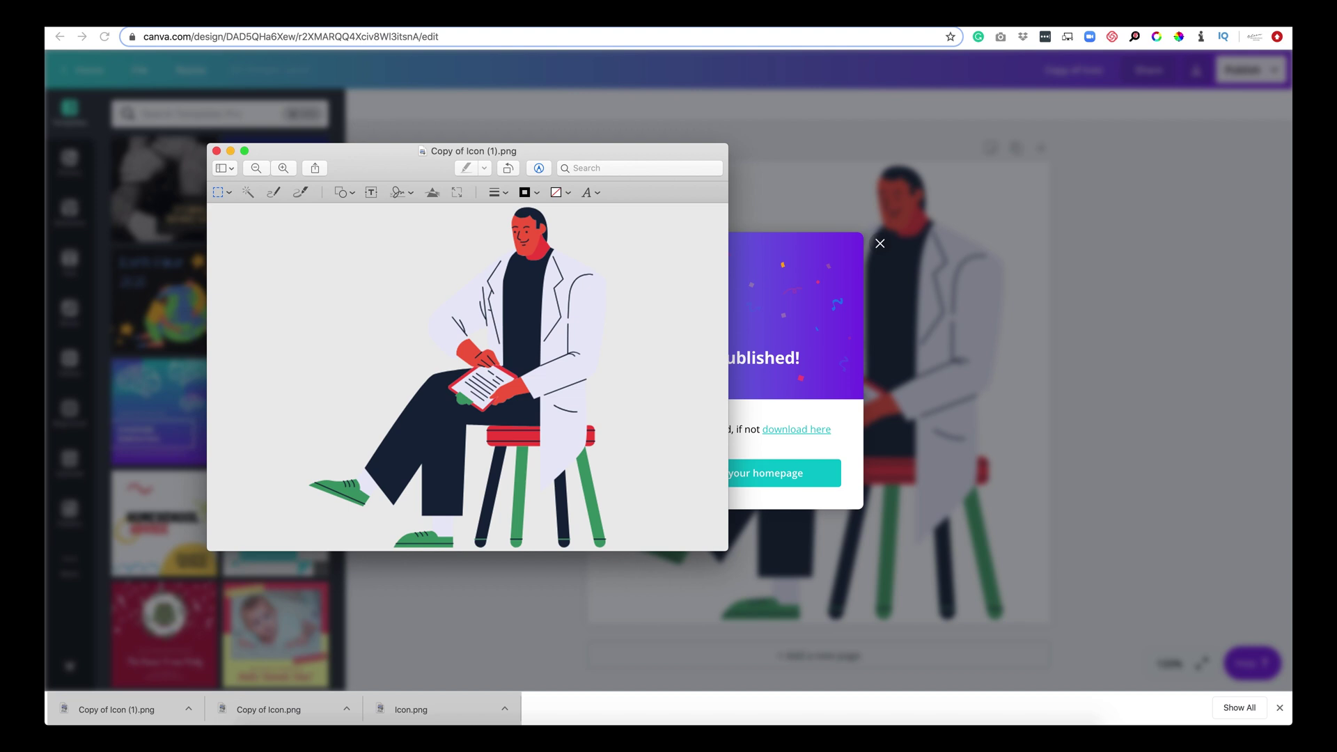
click(266, 14)
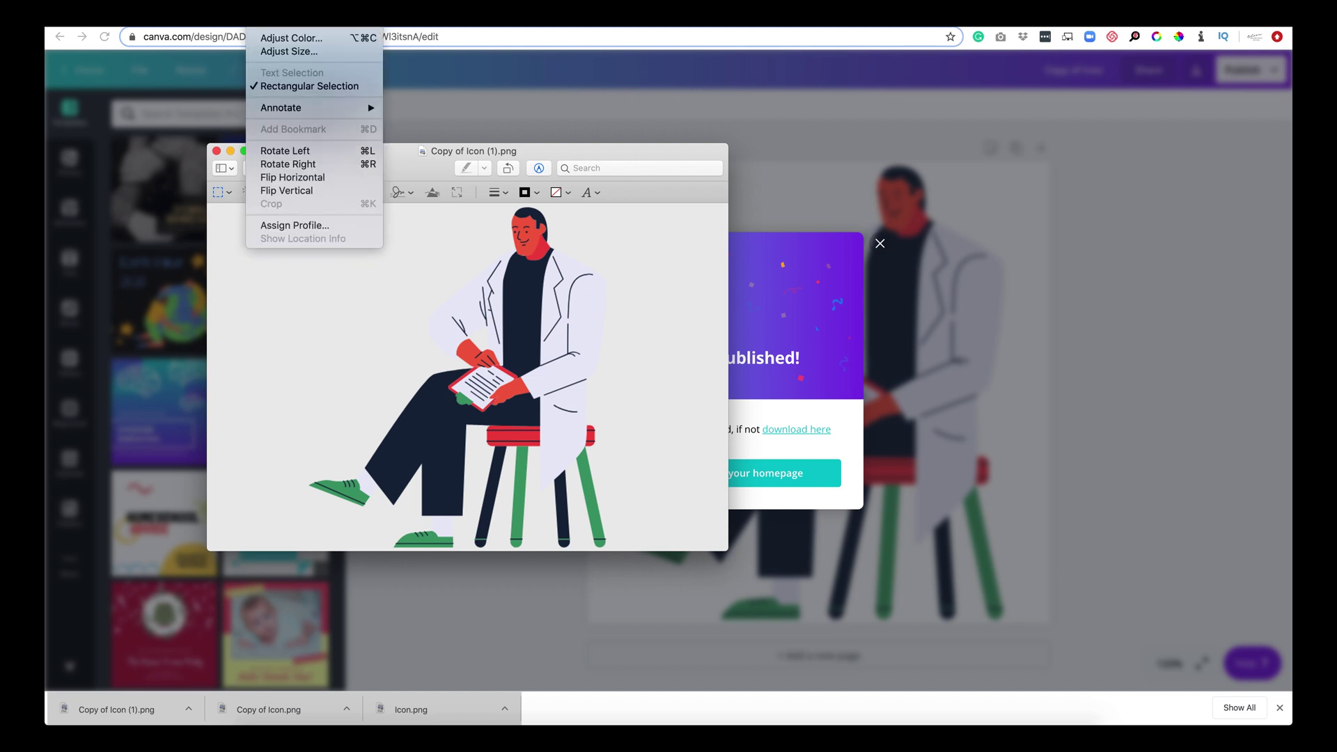
click(282, 52)
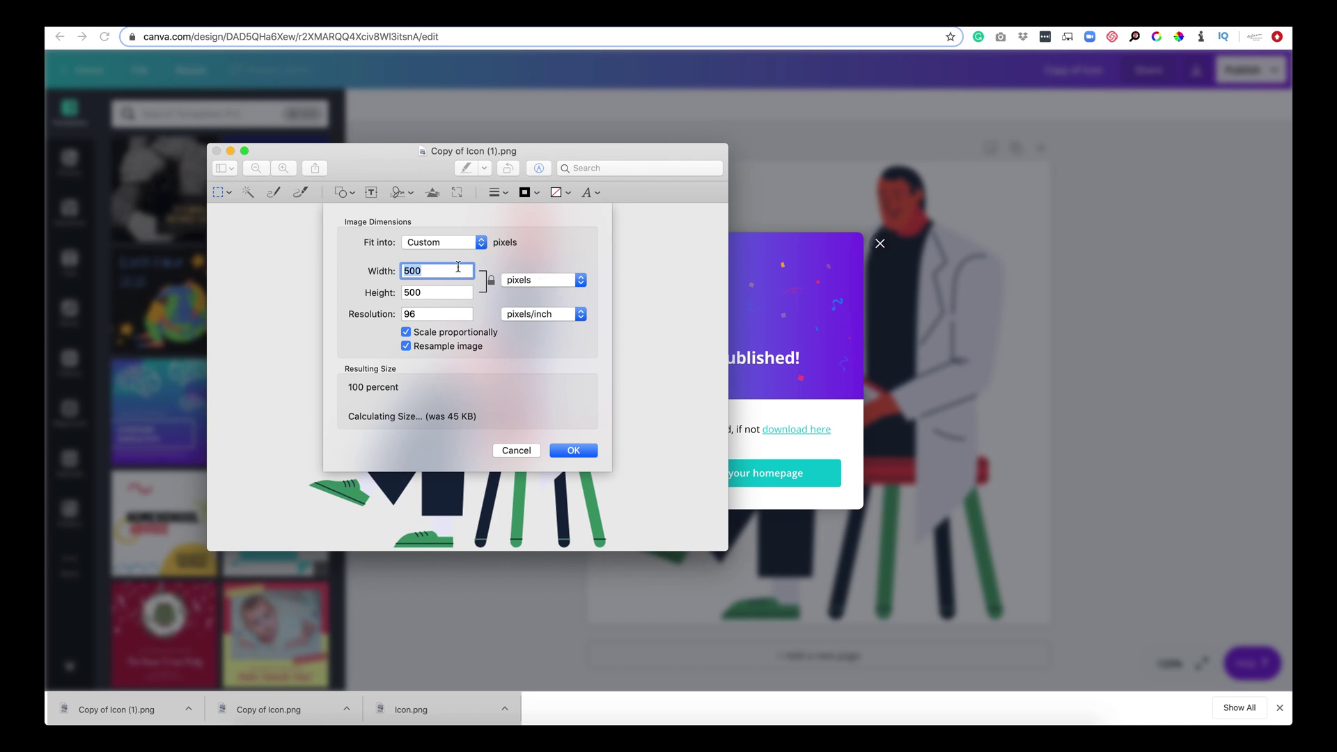
text(100)
click(582, 449)
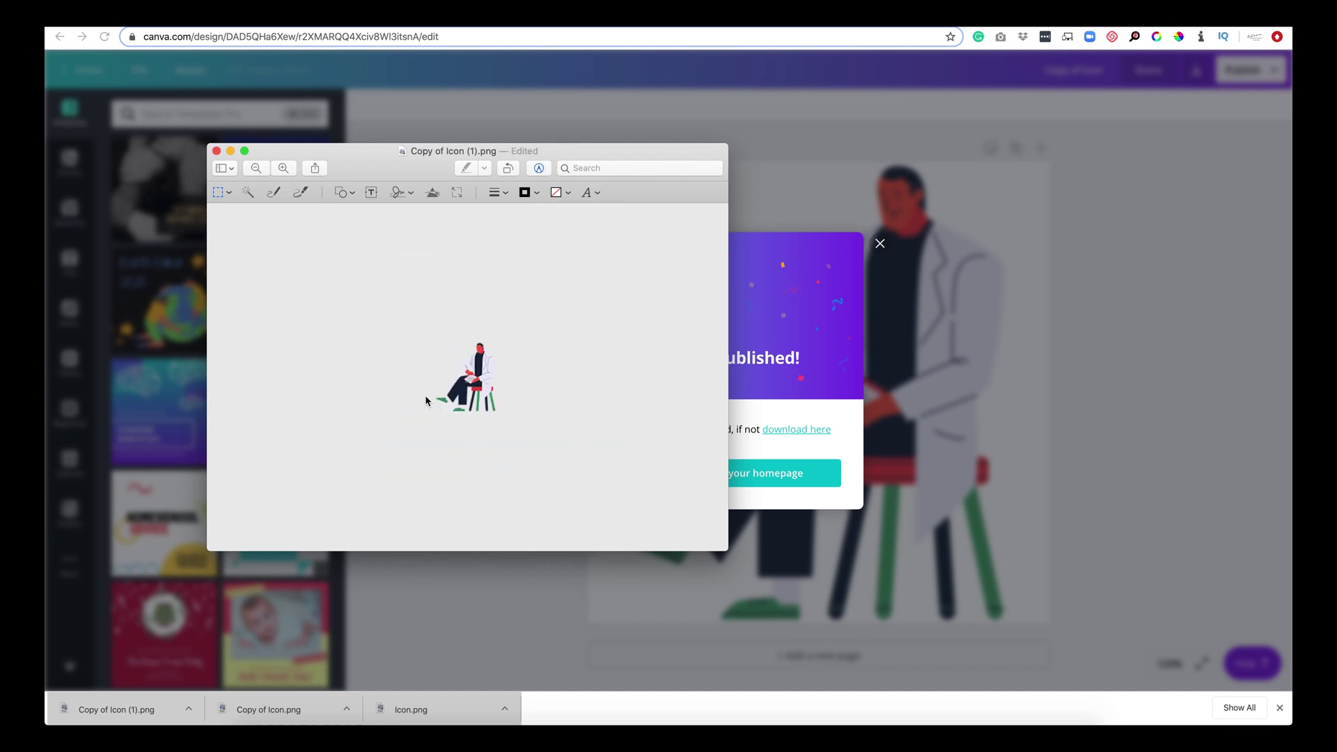
click(216, 151)
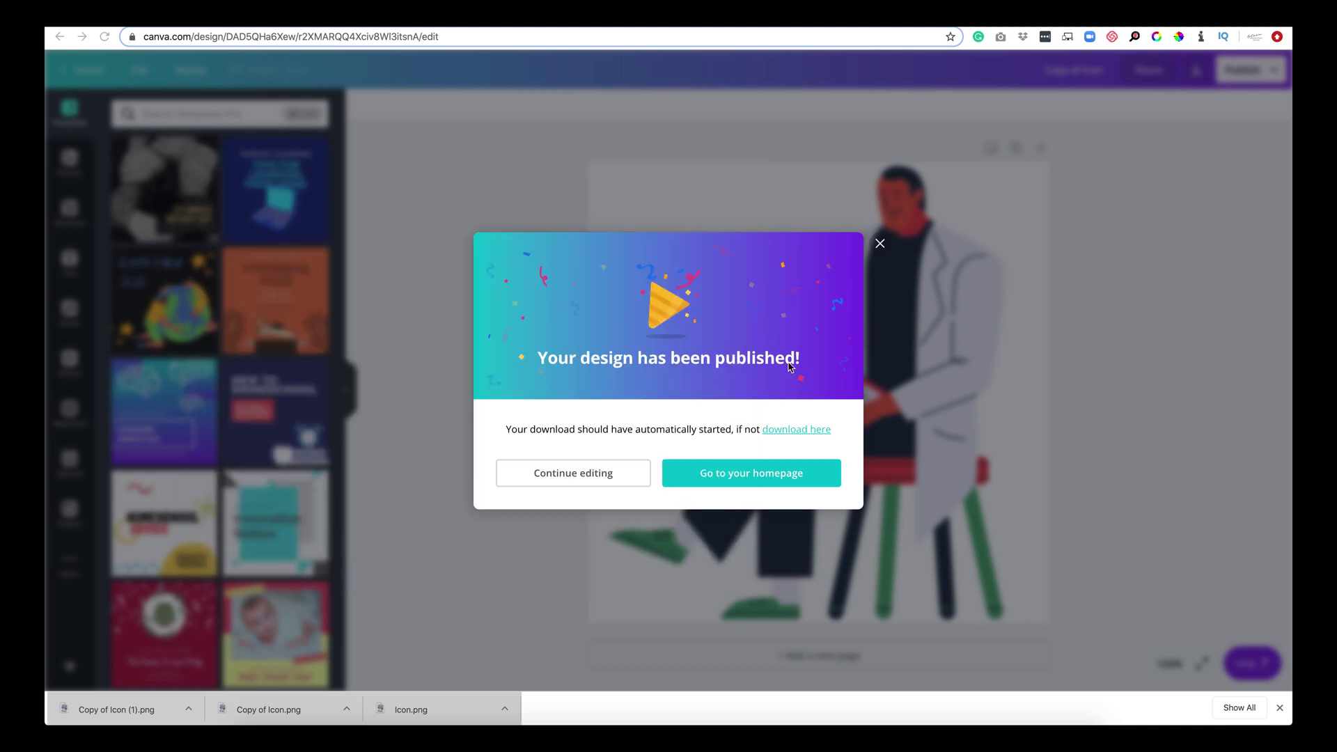
On the Icon Test Page, swap the Grow it landscape photo for Copy of Icon (1).png and save
key(ctrl+Tab)
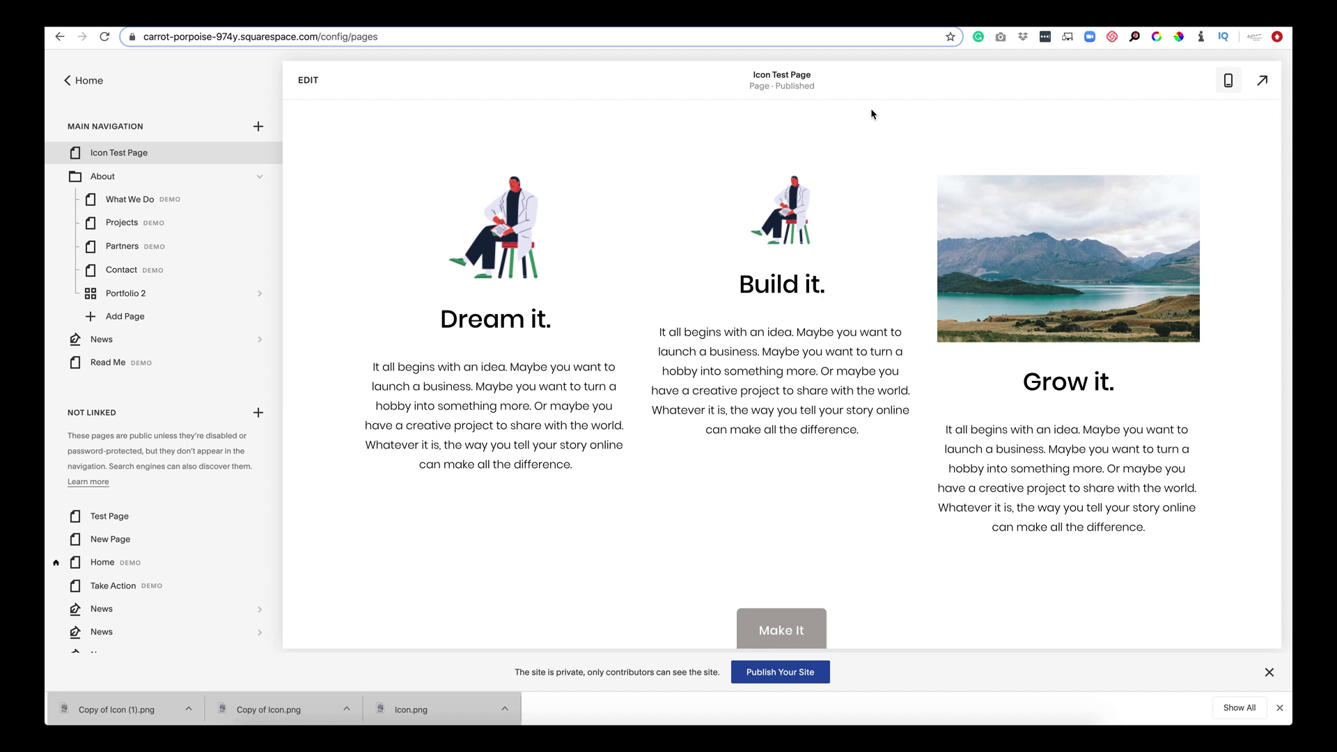
click(308, 80)
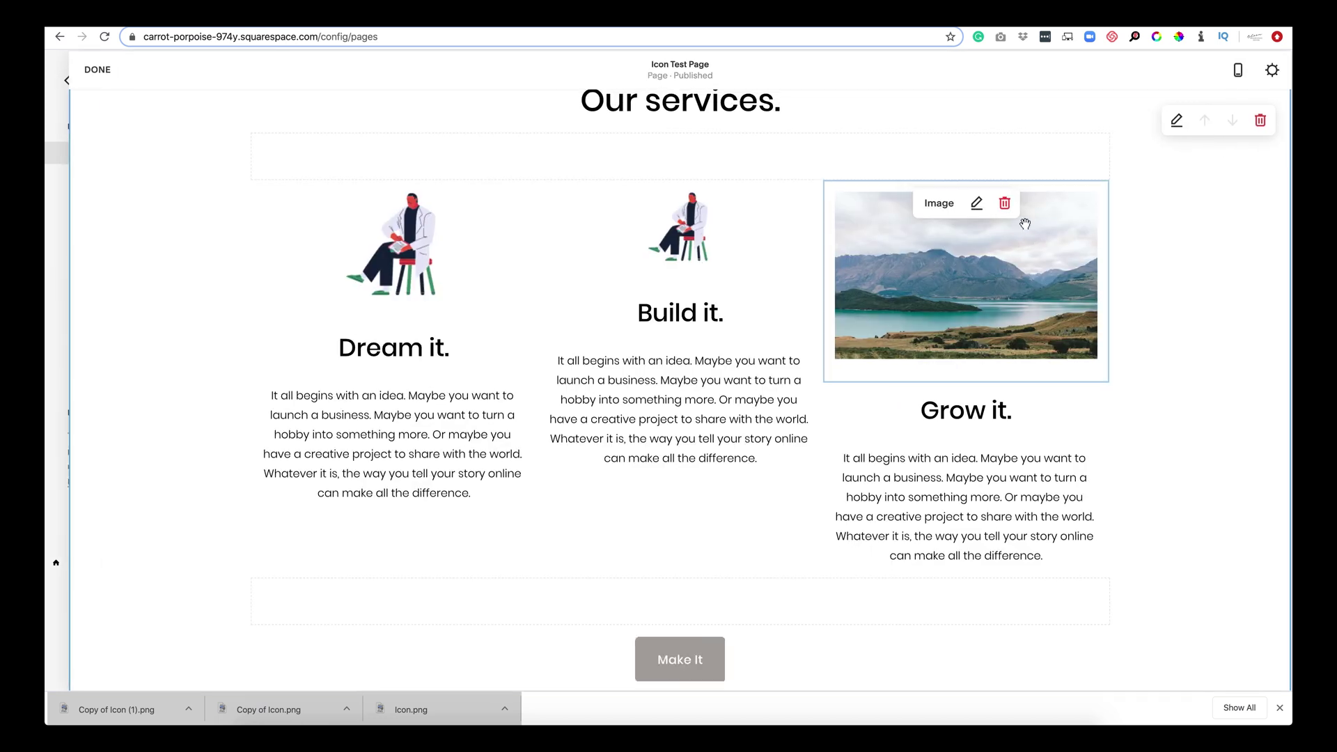
click(976, 203)
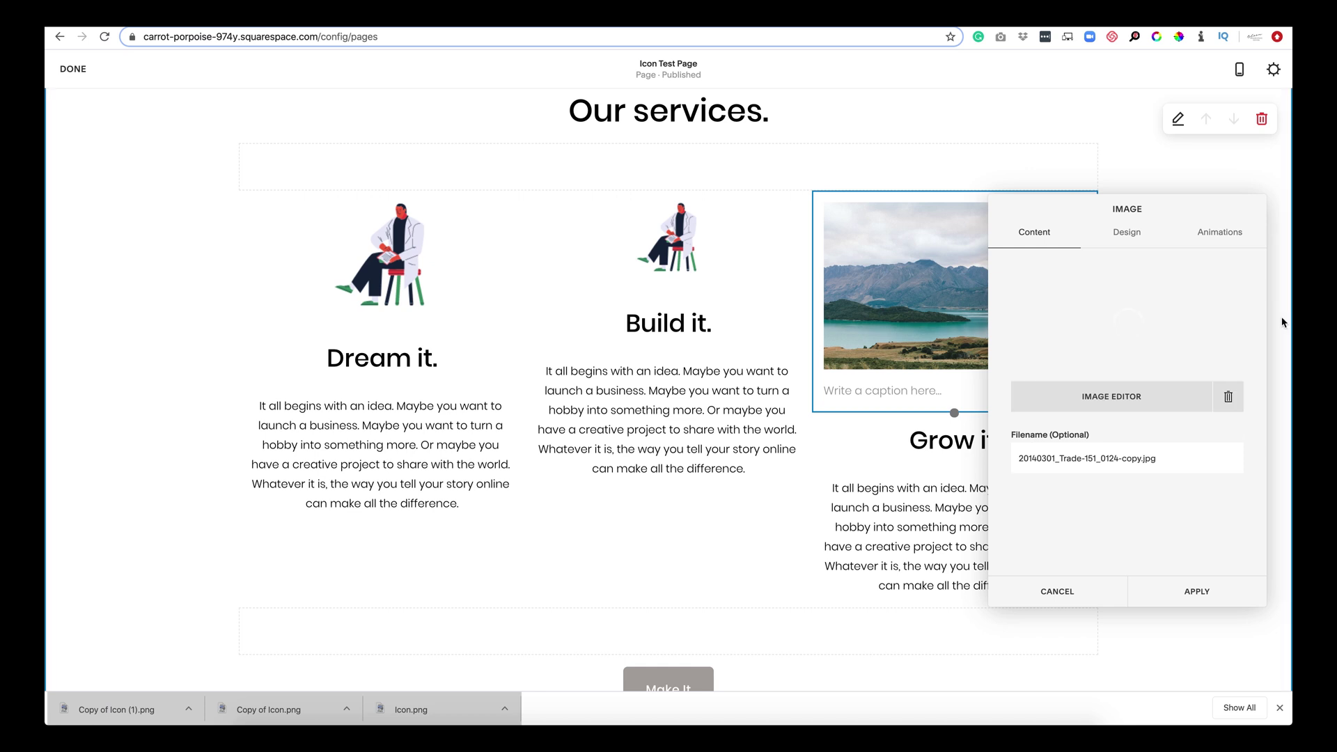
click(1227, 399)
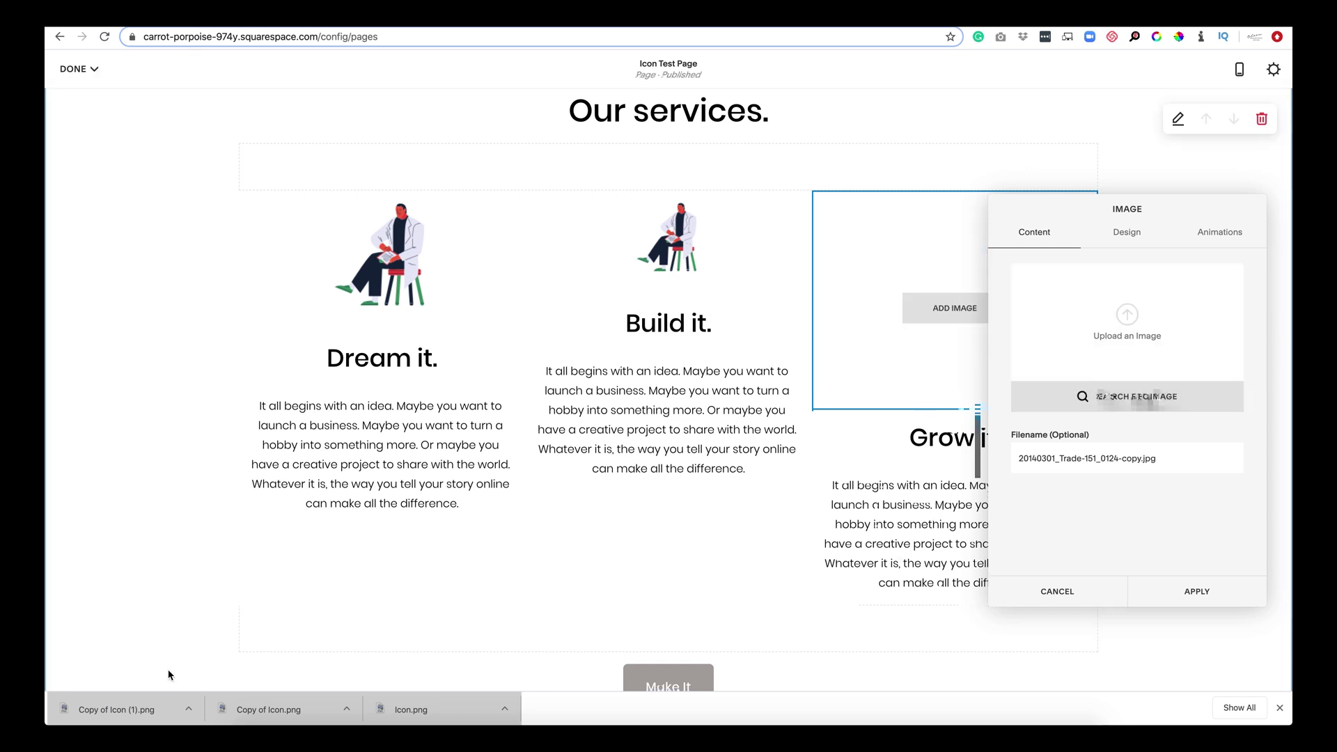
drag(111, 708, 1032, 326)
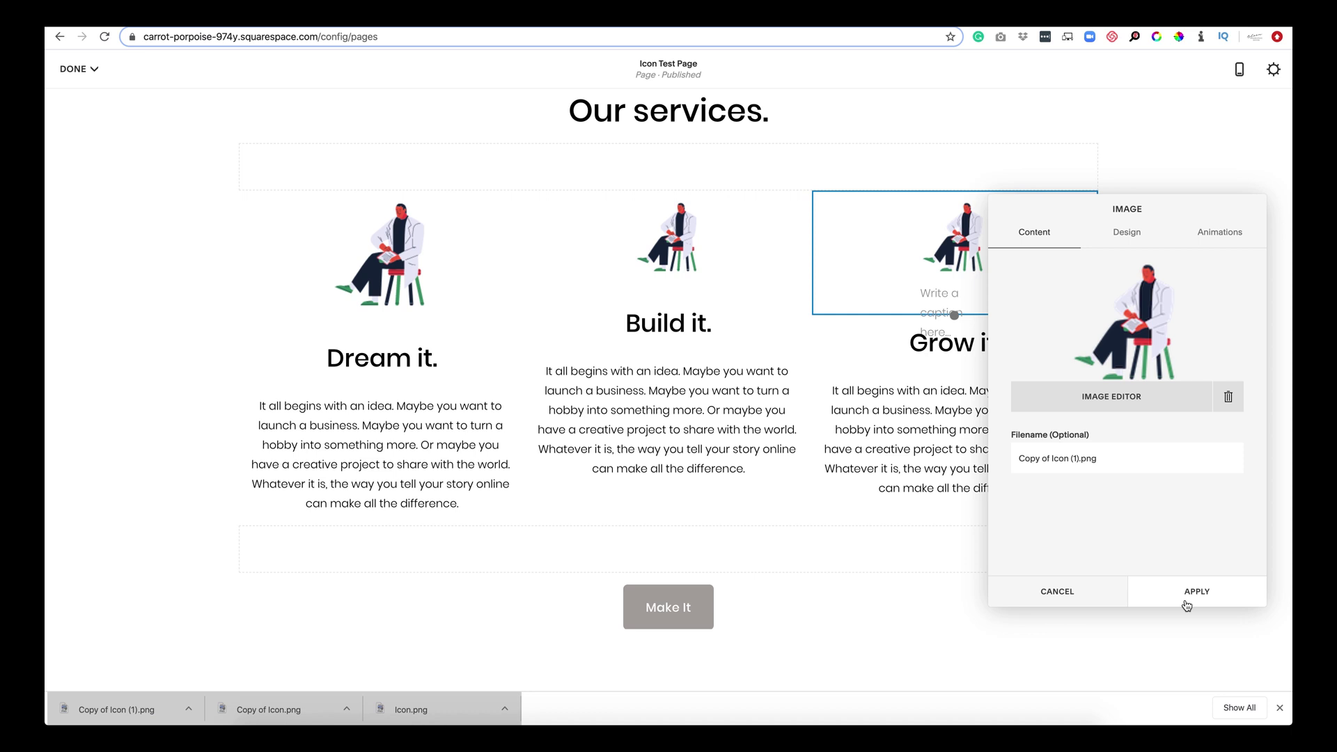
click(1186, 606)
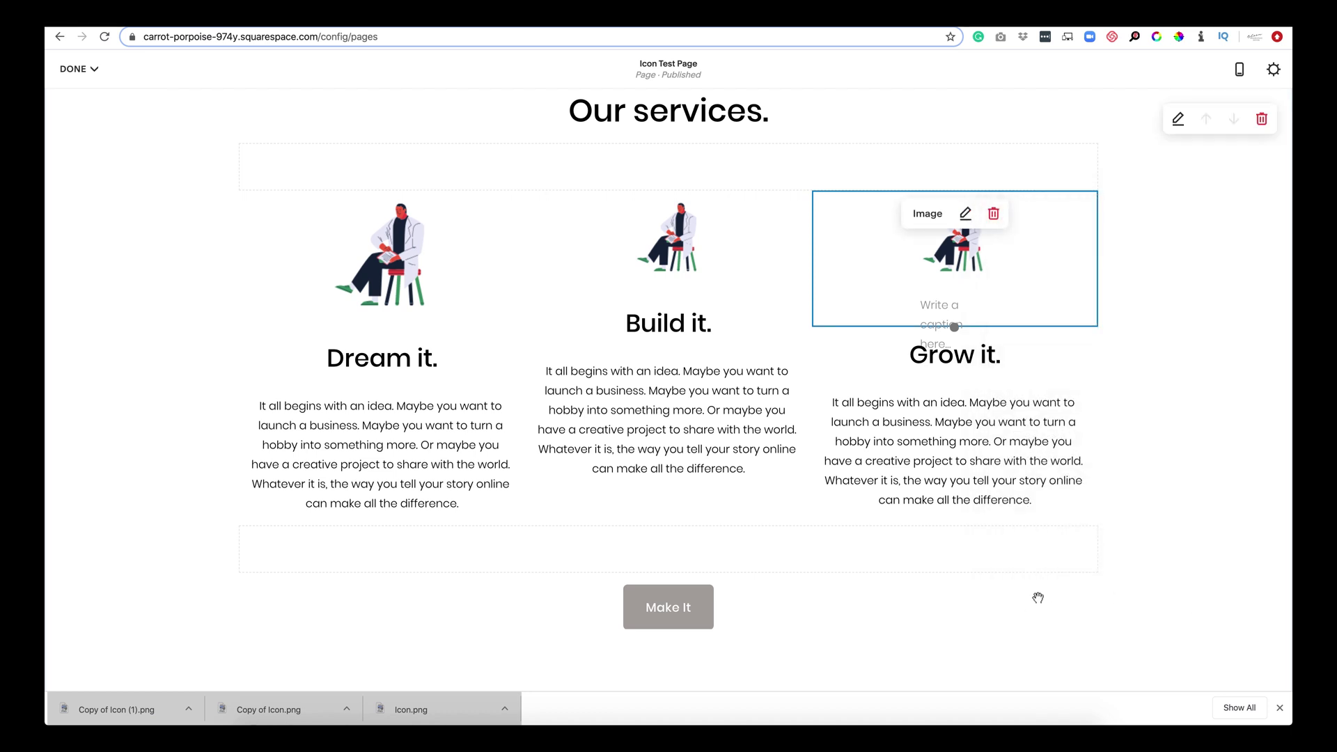
mouse_move(80, 58)
click(79, 96)
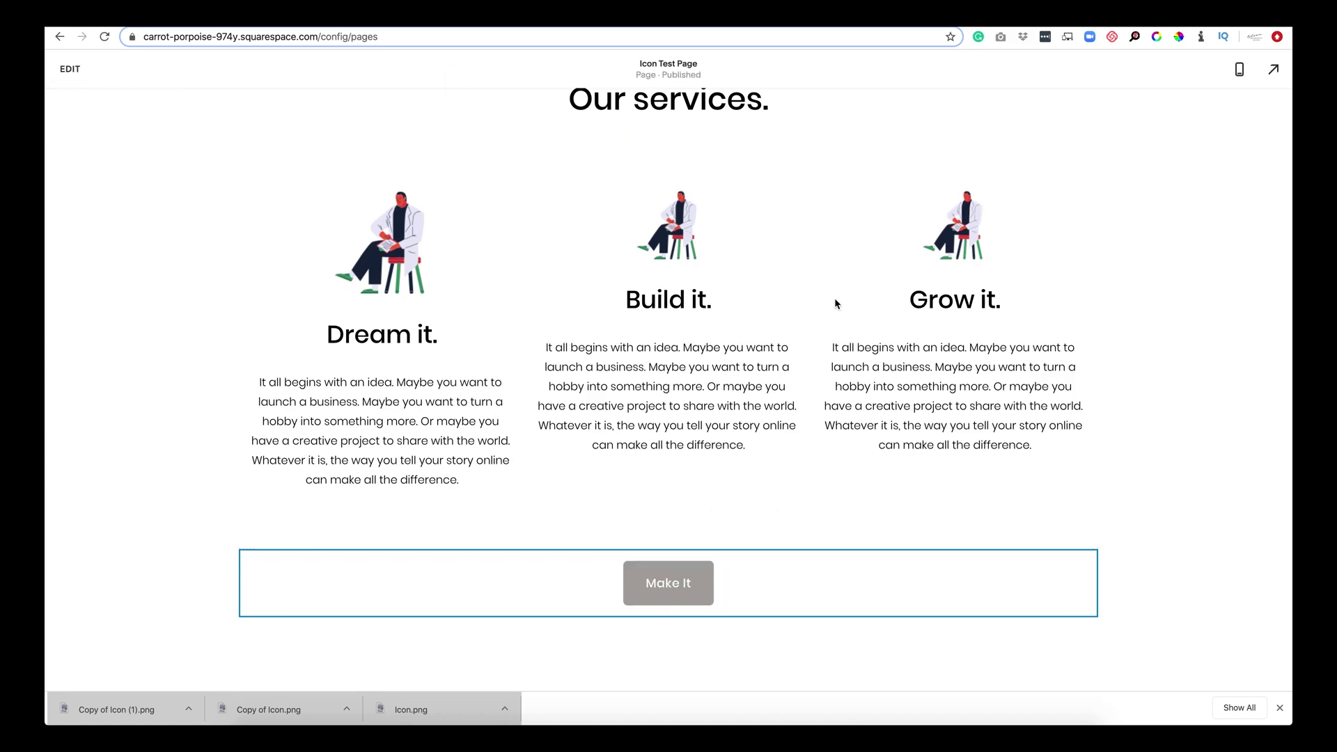